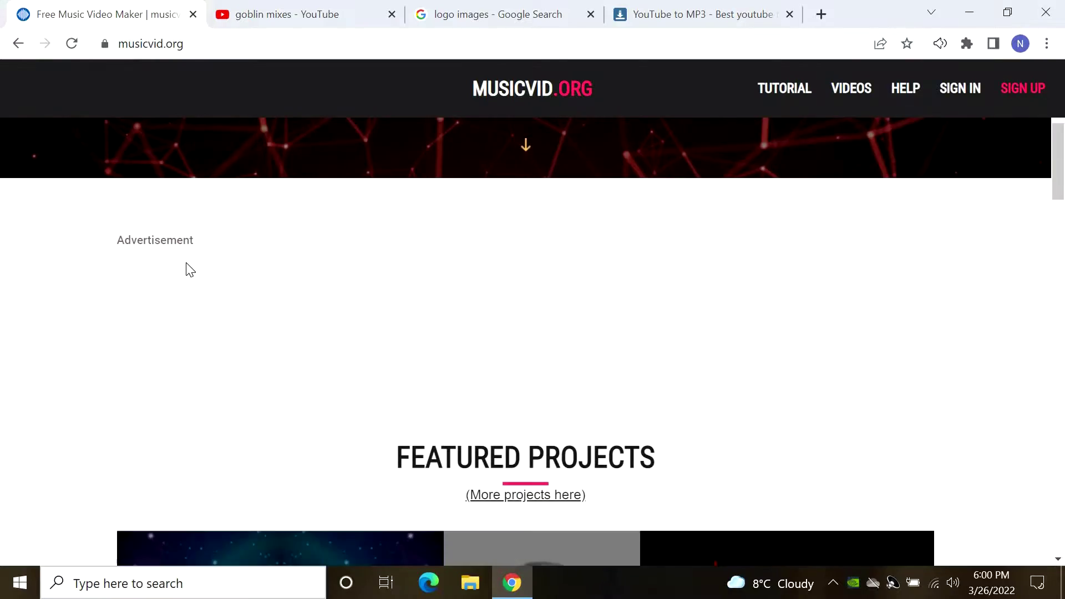
- Open the Circle Spectrum template from the featured projects in the editor
scroll(22, 339, up, 2)
scroll(29, 351, up, 1)
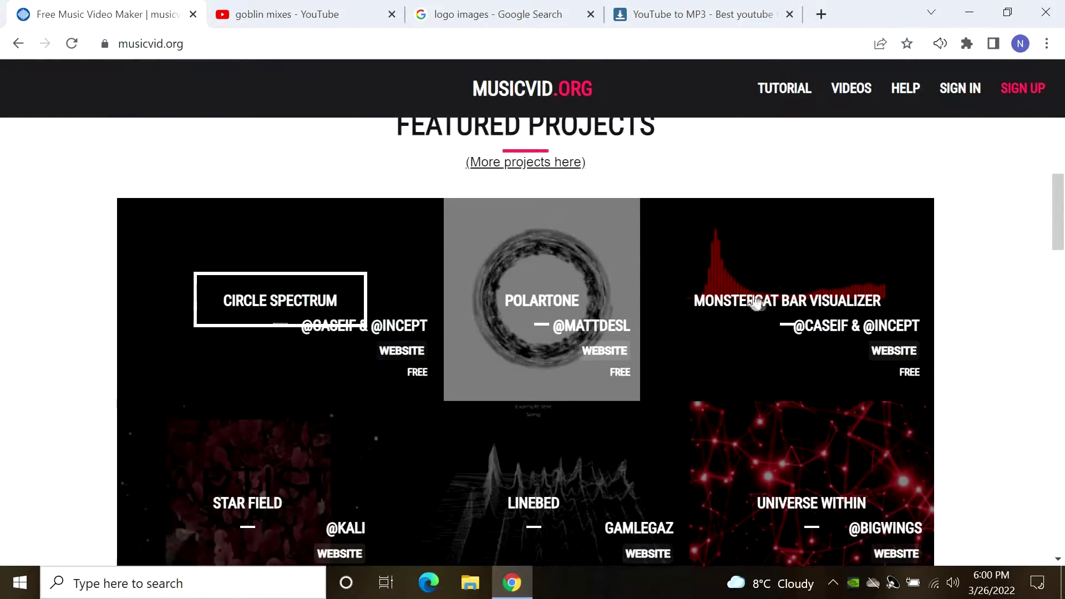
scroll(435, 266, down, 4)
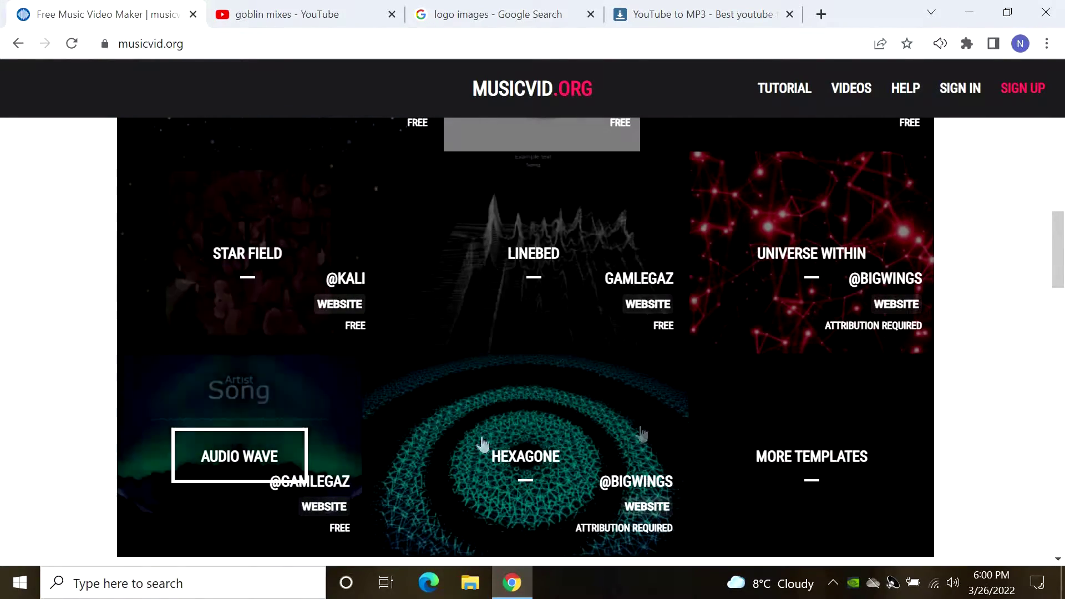
scroll(782, 404, down, 1)
scroll(760, 405, up, 3)
scroll(281, 404, up, 4)
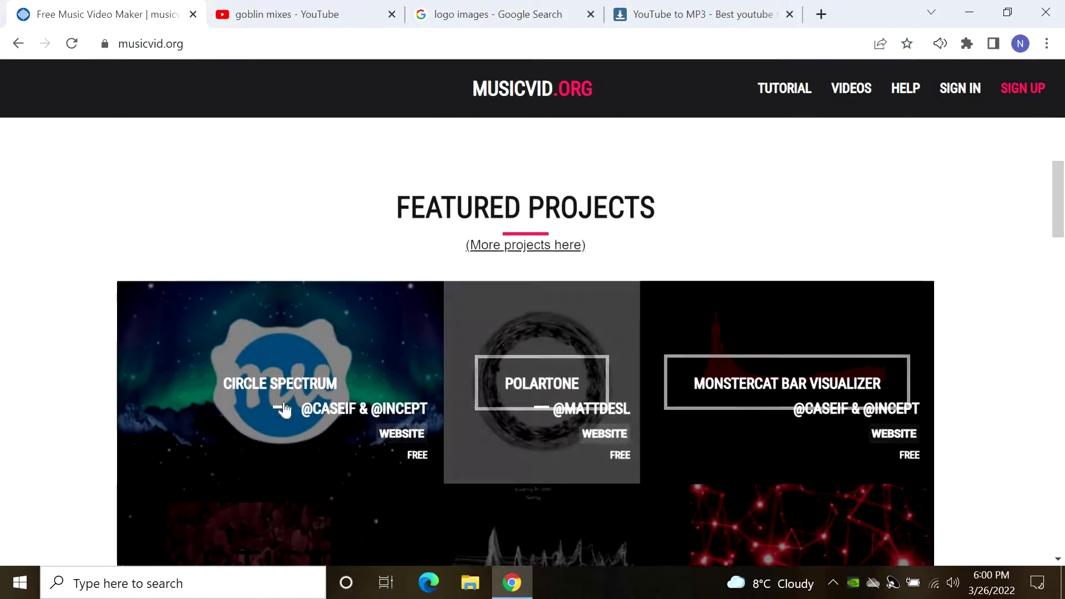
click(281, 399)
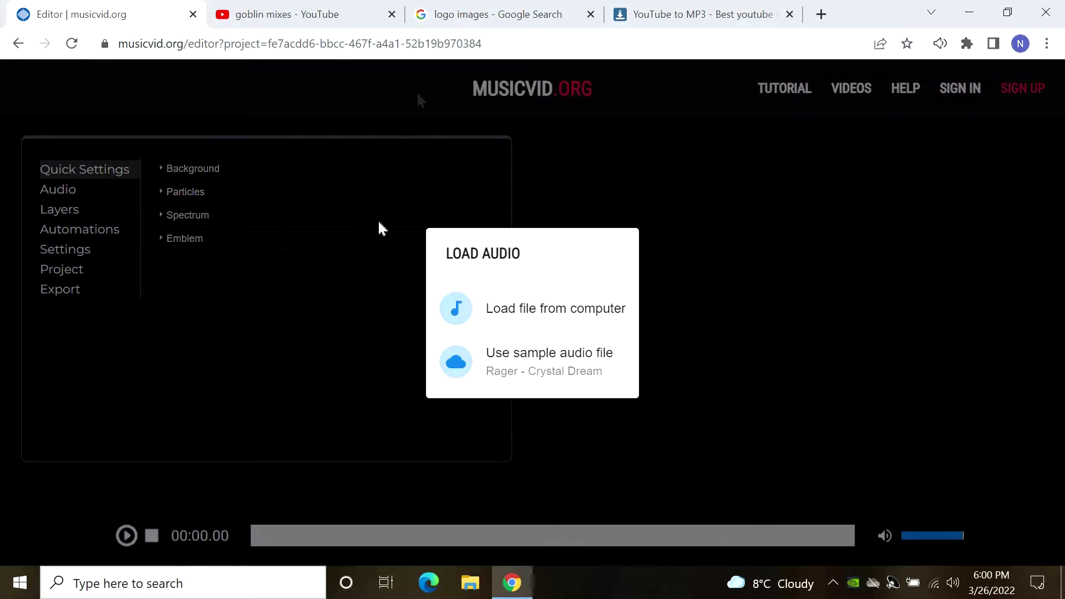
- Switch to YouTube, open the video "Luminox - BOMBA! [Goblin Promotion]" from the results and copy its URL
click(310, 15)
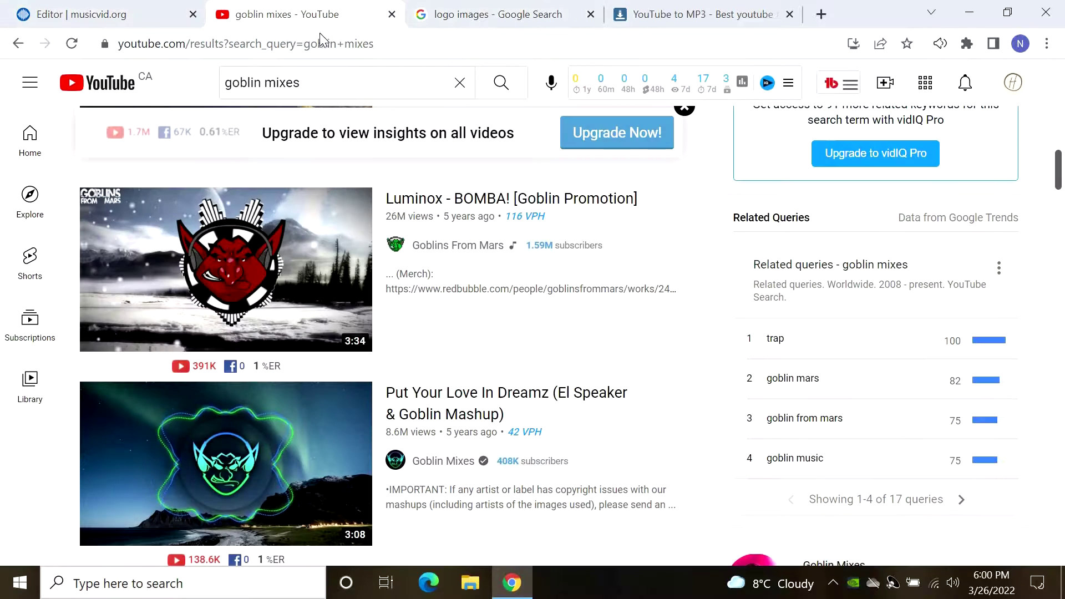
click(205, 259)
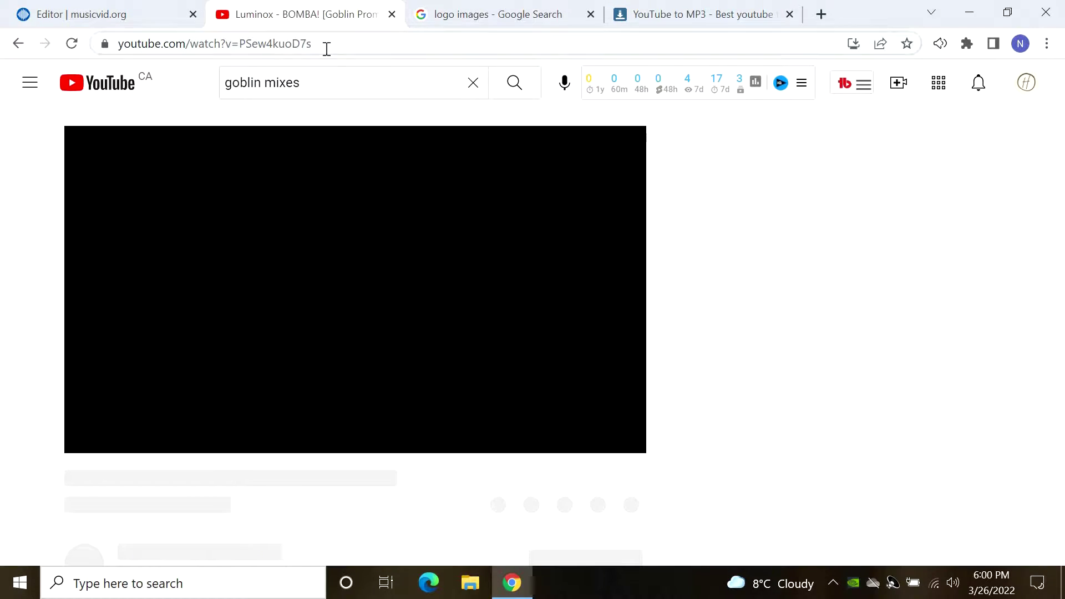
click(326, 45)
key(ctrl+c)
click(3, 321)
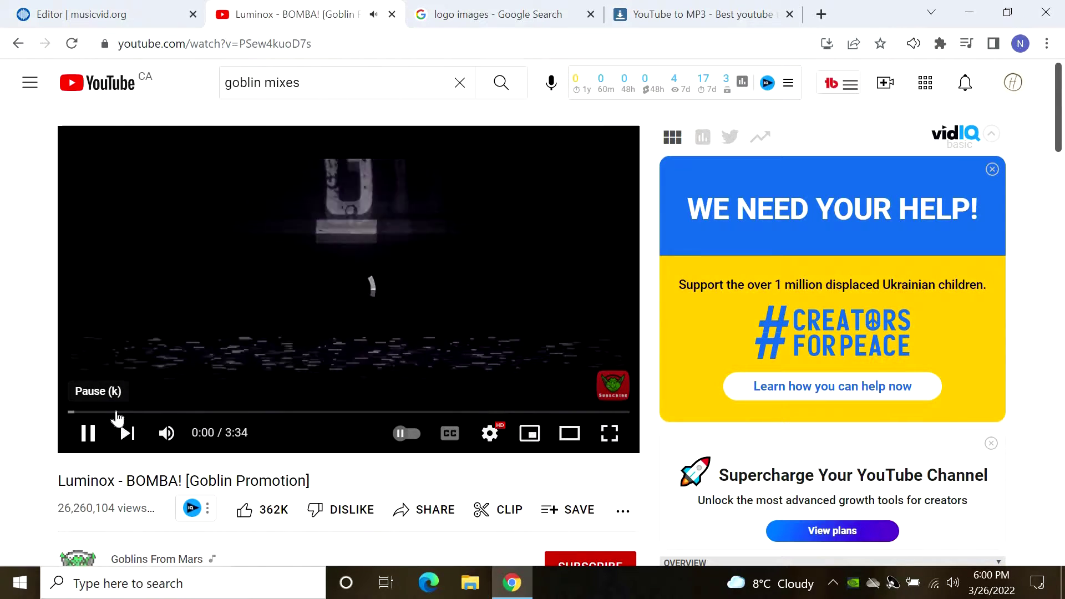
click(116, 413)
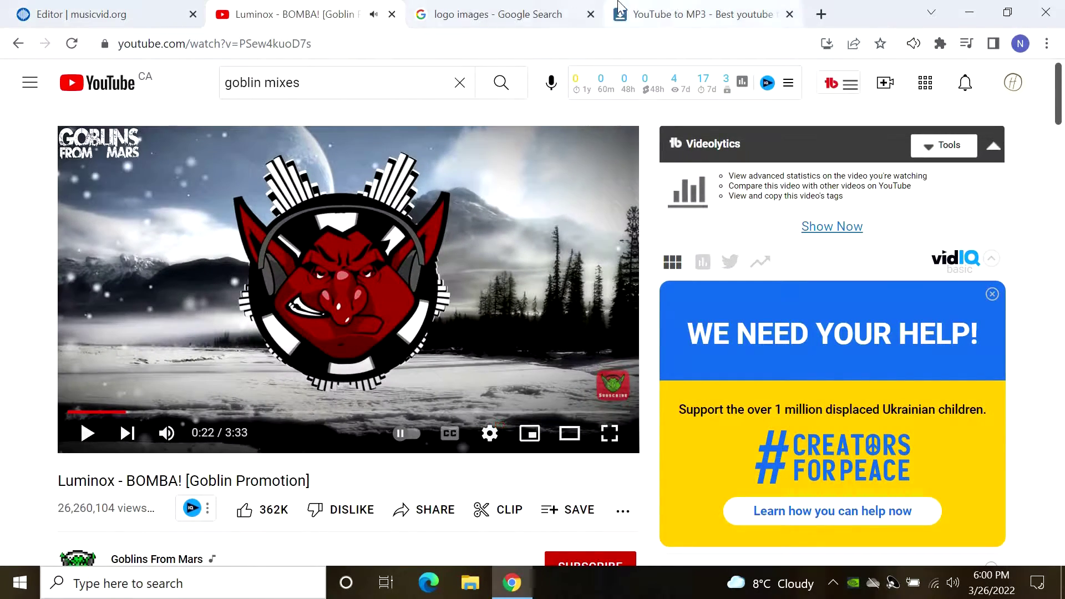
- Switch to 320YTMp3, look up the copied video URL and download the song as an MP3 at 128kbps
click(673, 15)
click(440, 330)
key(ctrl+v)
click(804, 318)
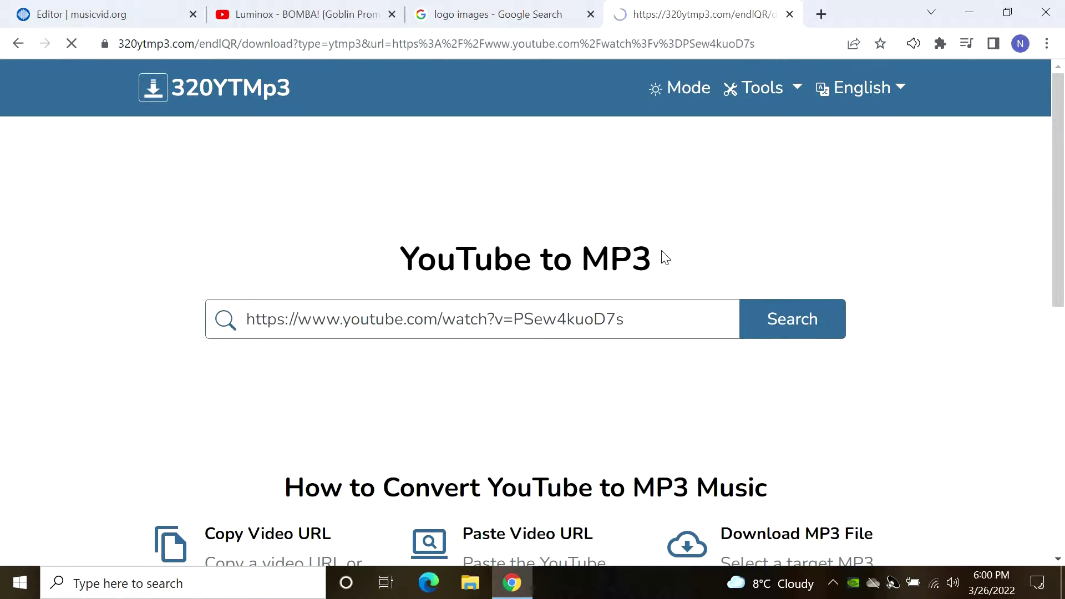
click(725, 254)
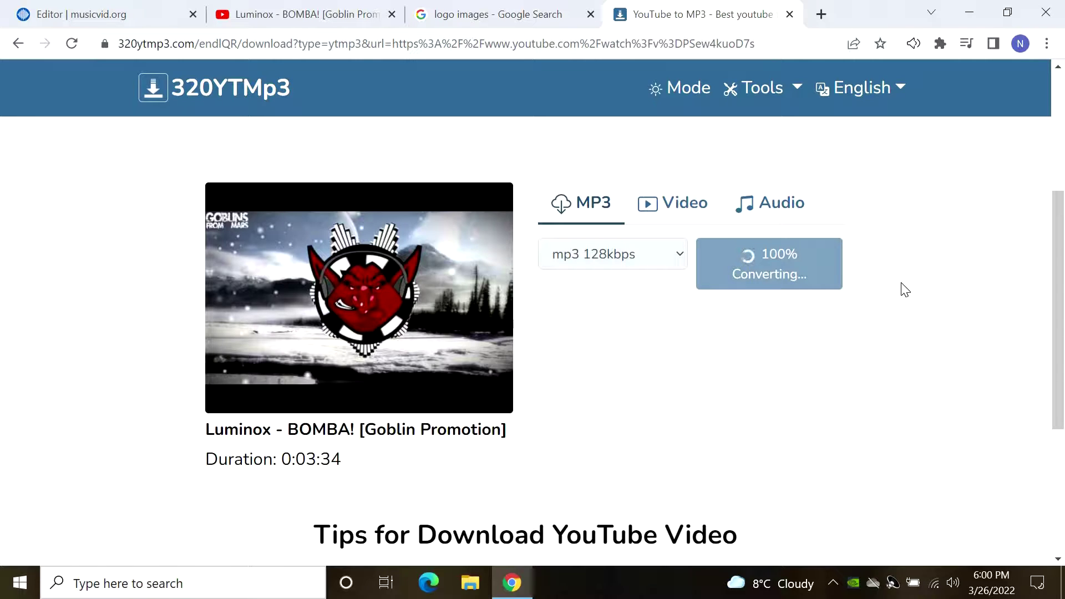
click(753, 256)
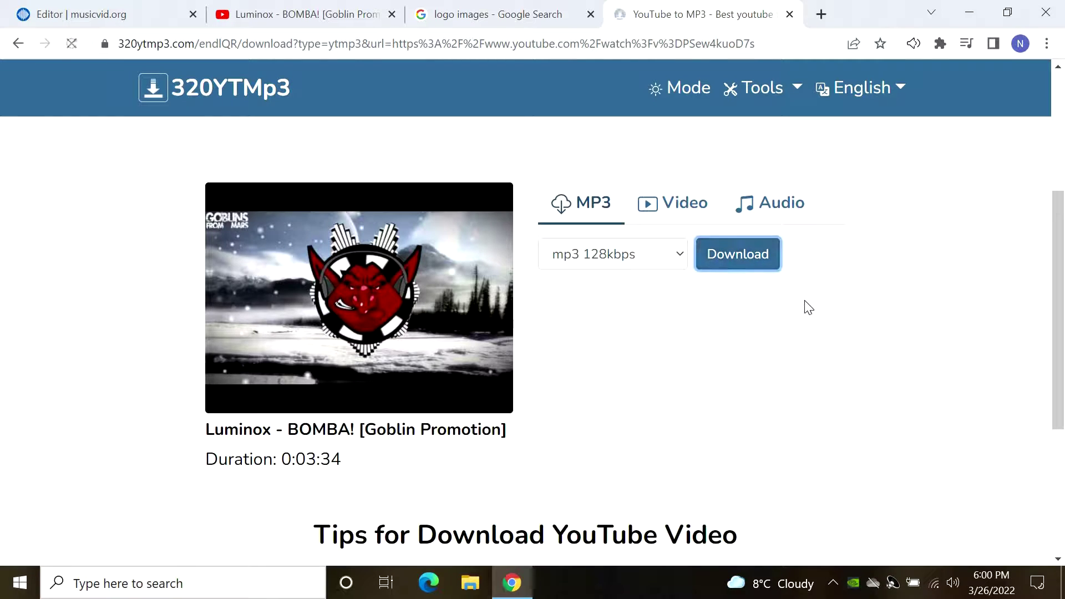
- Switch back to the musicvid.org editor and load the downloaded Luminox - BOMBA! MP3 as the project's audio
click(148, 11)
drag(101, 555, 525, 304)
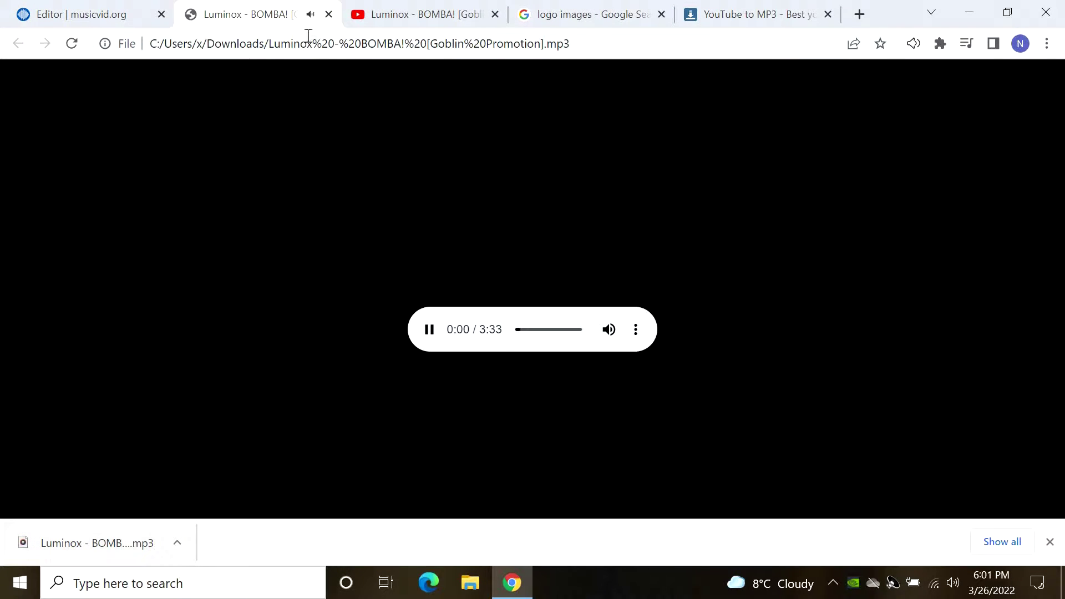
click(329, 14)
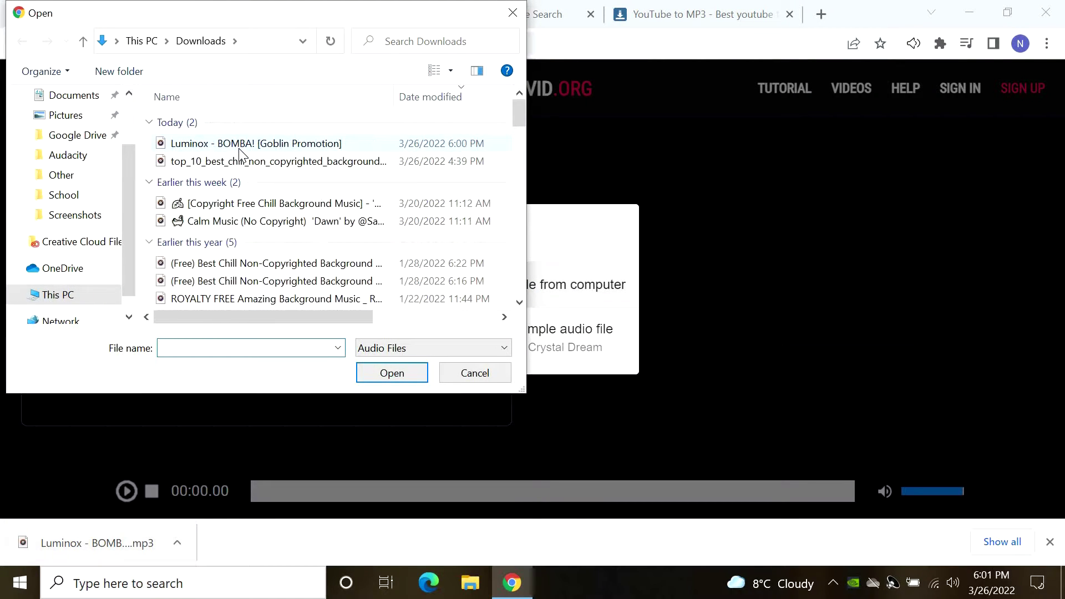
click(240, 144)
click(388, 373)
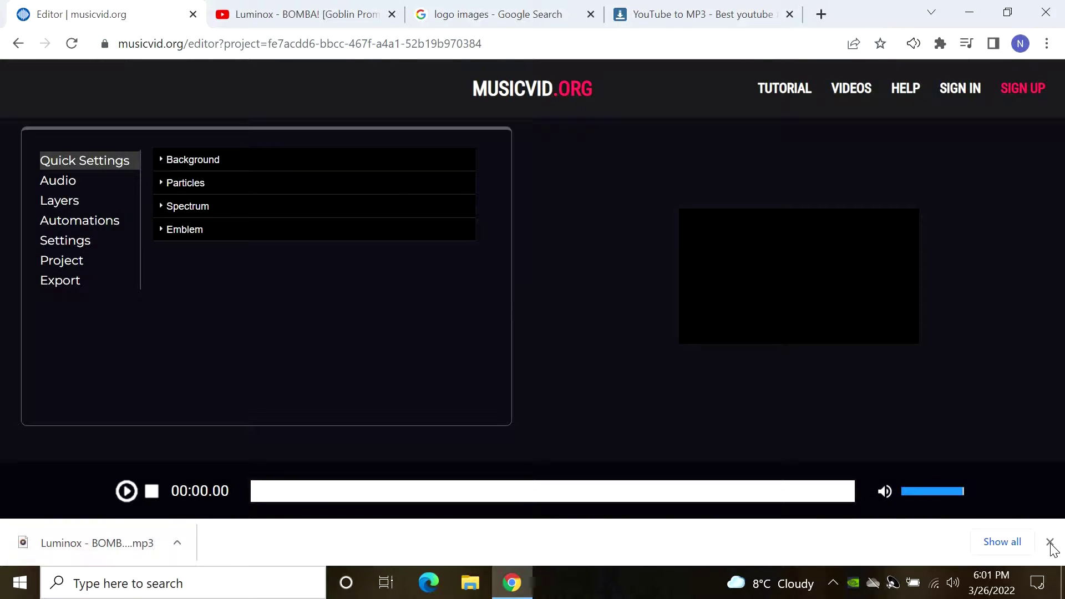
click(1049, 542)
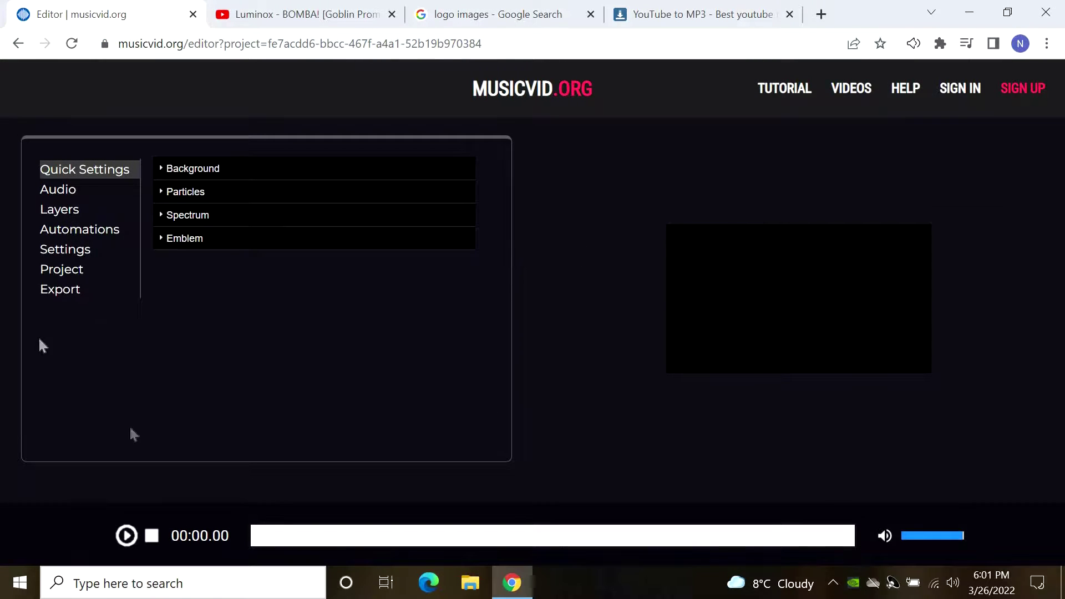
- Preview the first seconds of the visualizer, pause it and open the Background settings
click(127, 536)
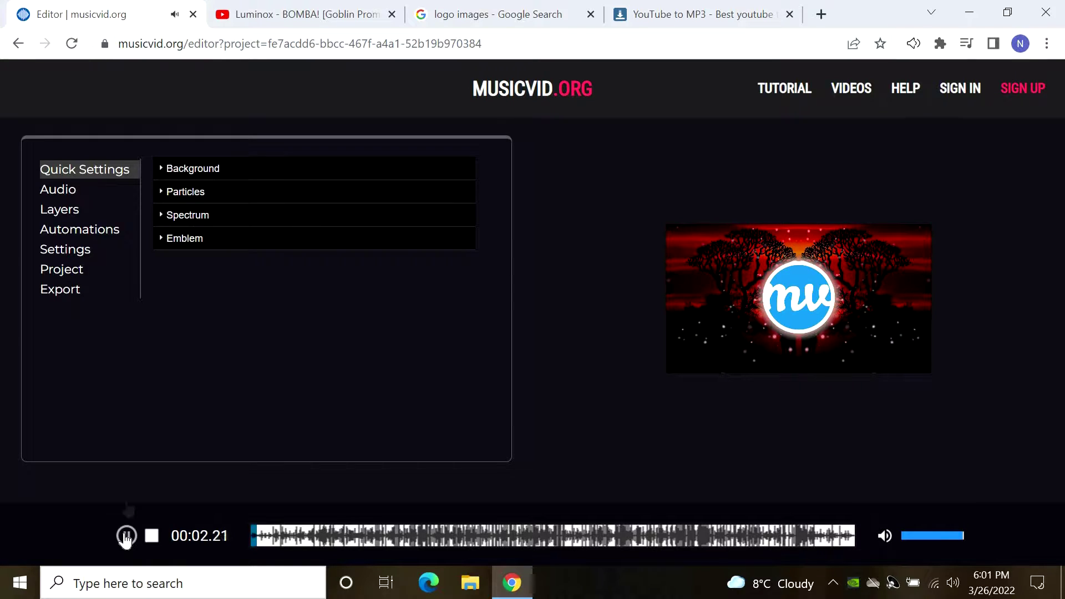
click(127, 536)
click(162, 170)
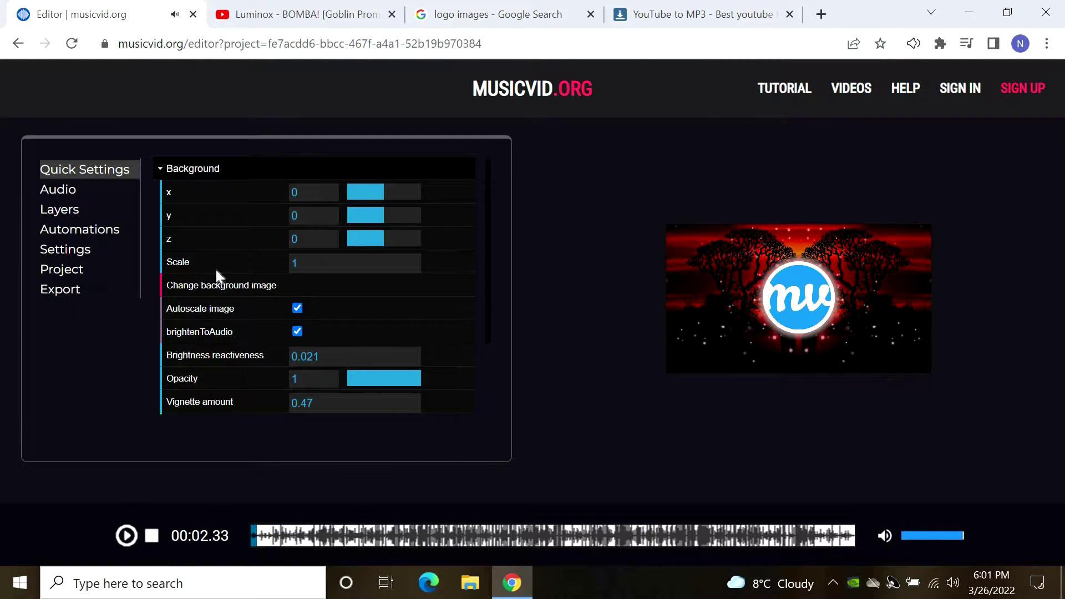
- Switch to Google Images and search for "background images"
click(492, 16)
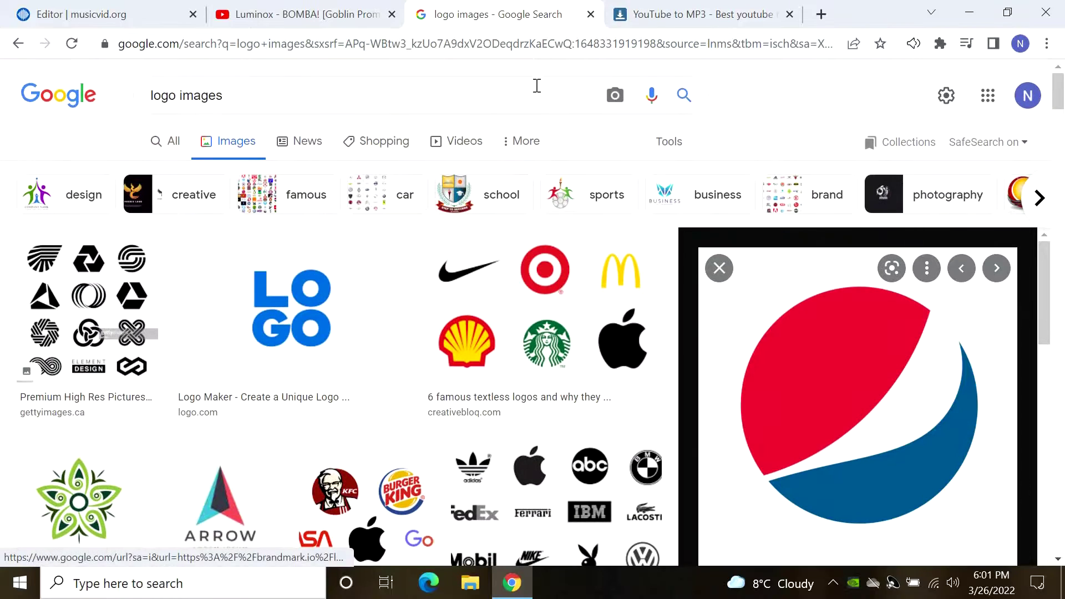
click(537, 86)
key(BackSpace)
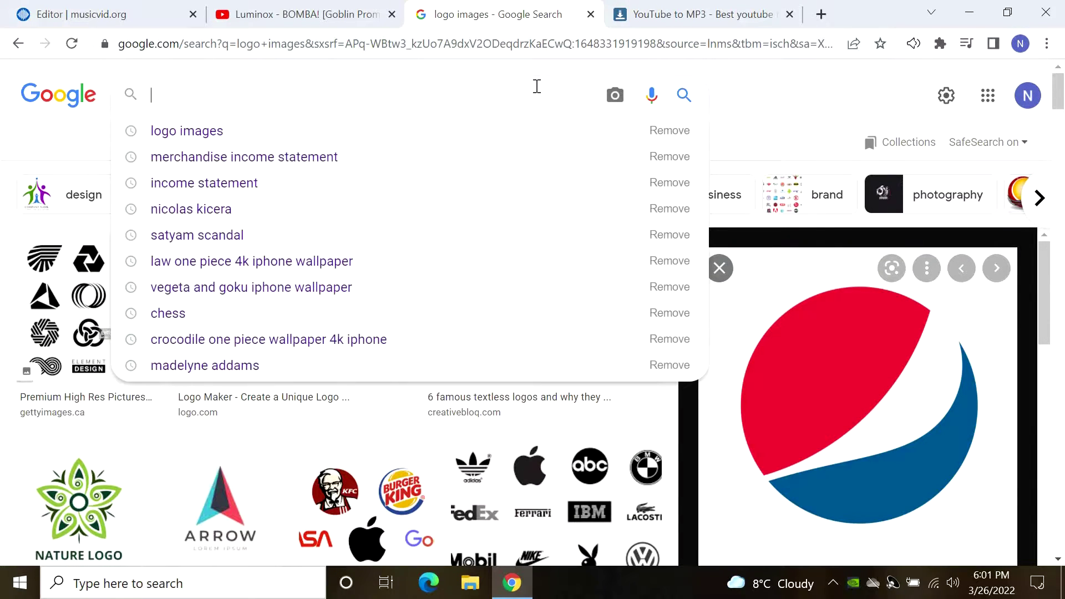
text(background images)
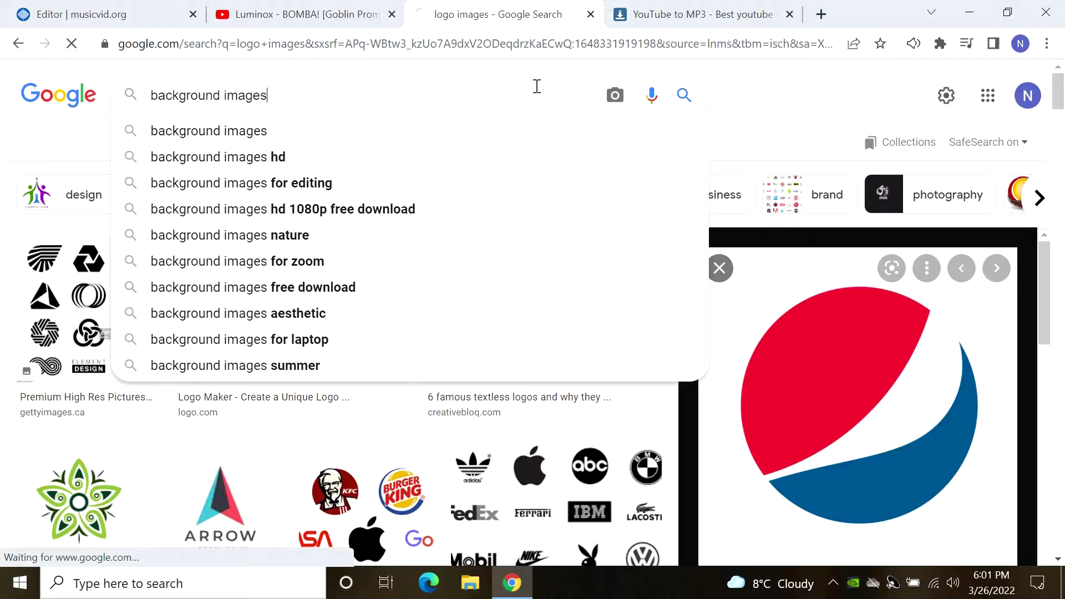
key(Return)
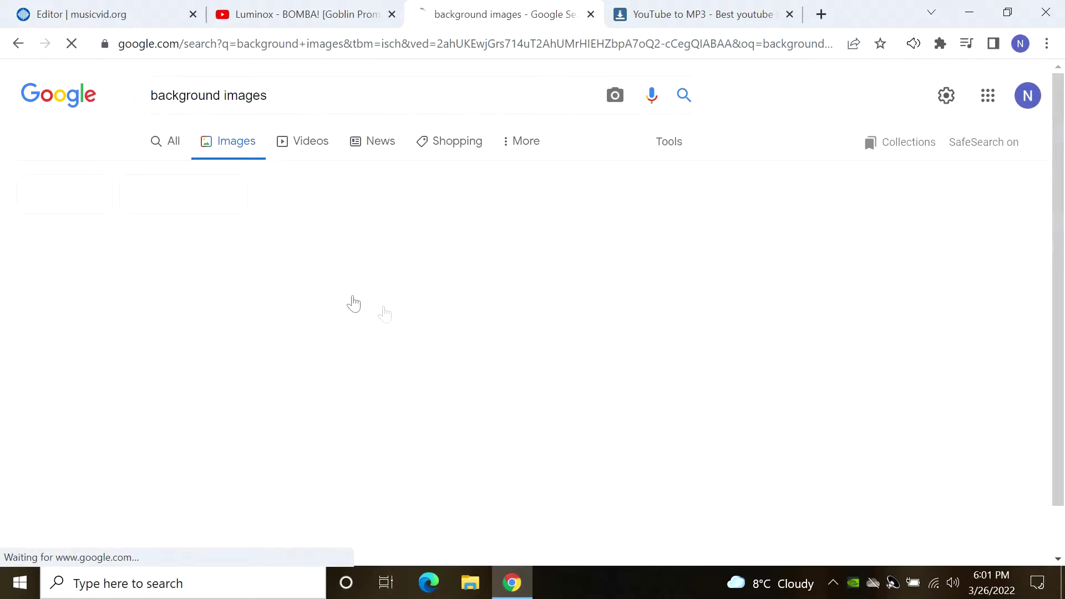
- Save the purple-lit cobblestone street picture from Disney News to Downloads as the JPEG sa_pixar_virtualbg_coco_16x9_9ccd7110
scroll(381, 269, down, 10)
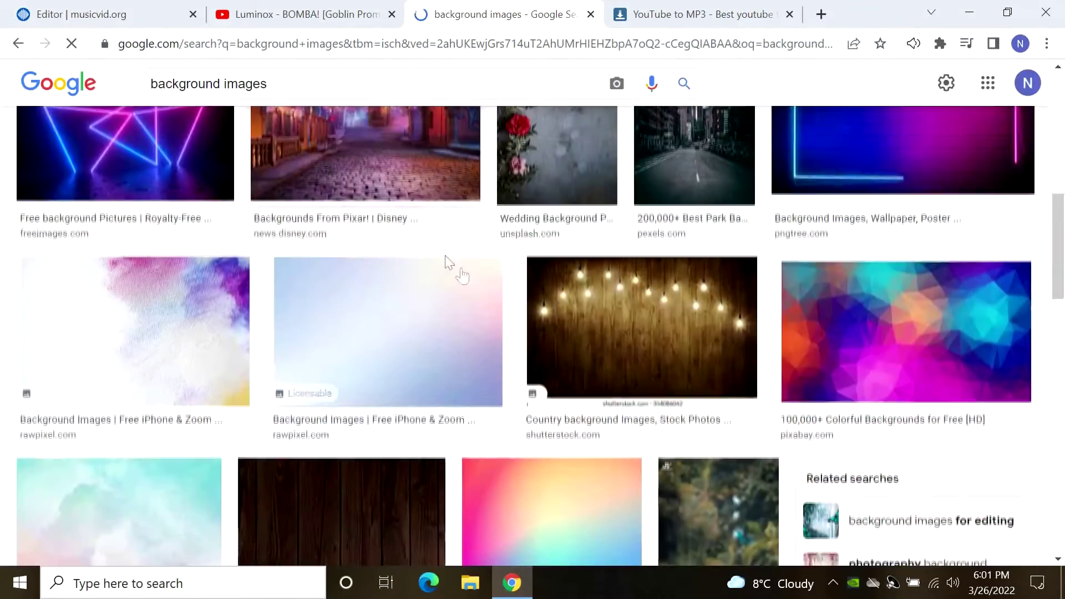
scroll(471, 293, up, 3)
click(382, 268)
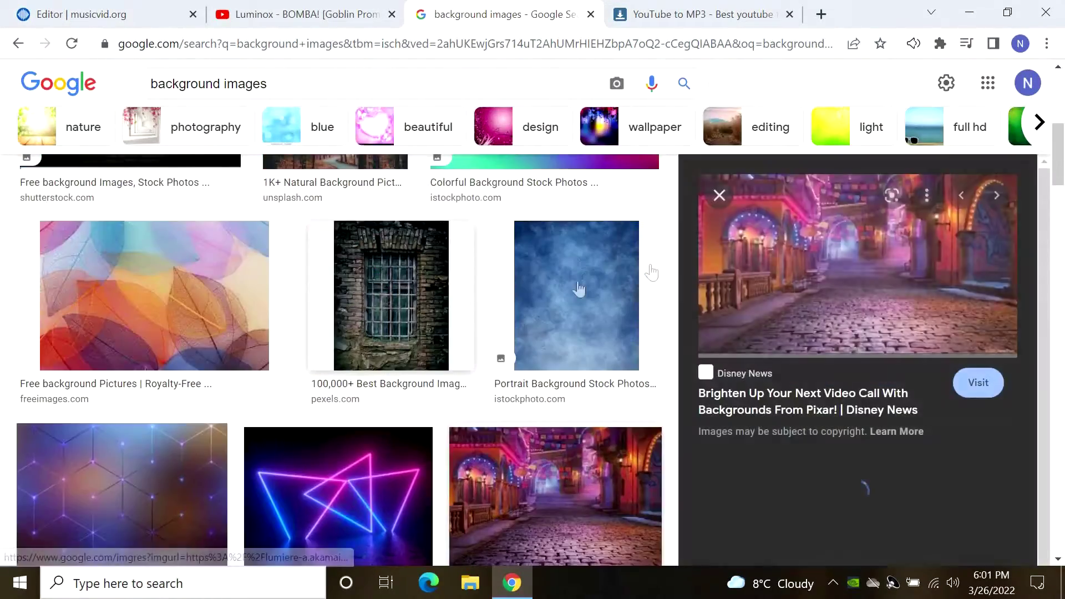
right_click(881, 283)
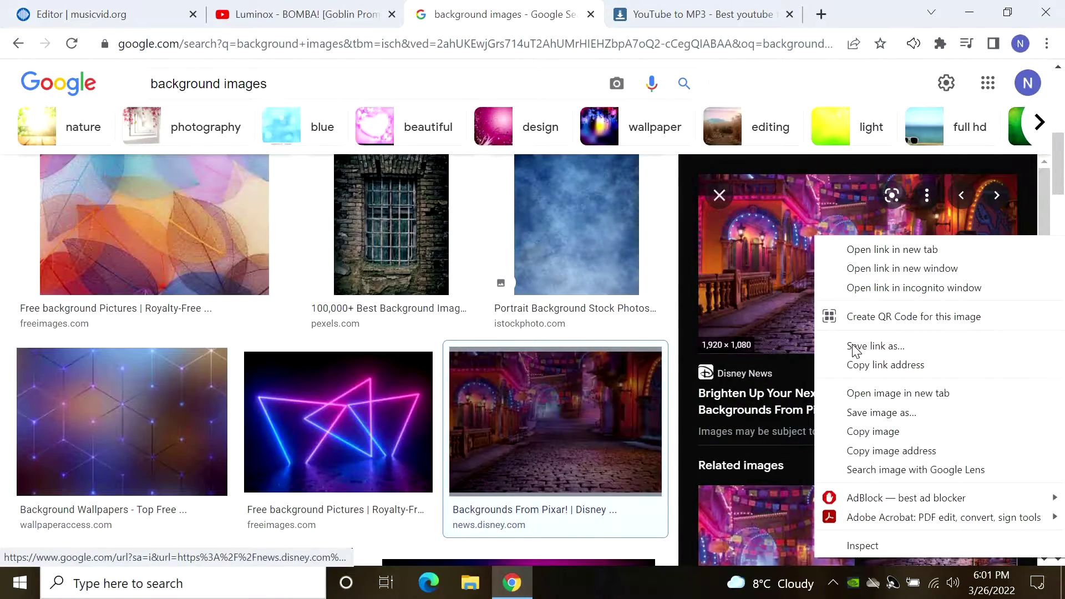
click(883, 414)
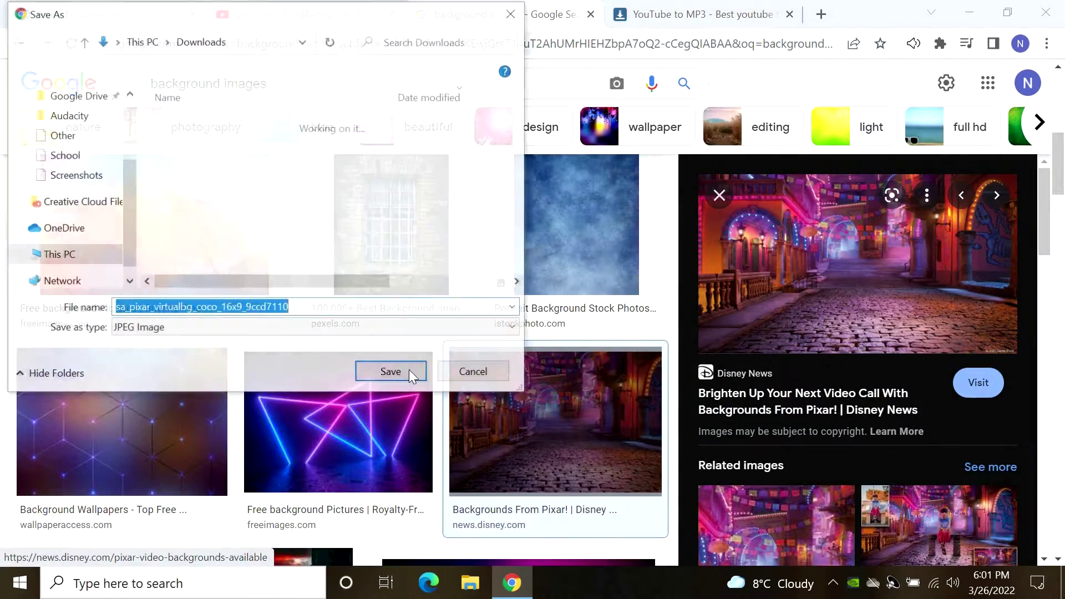
click(409, 372)
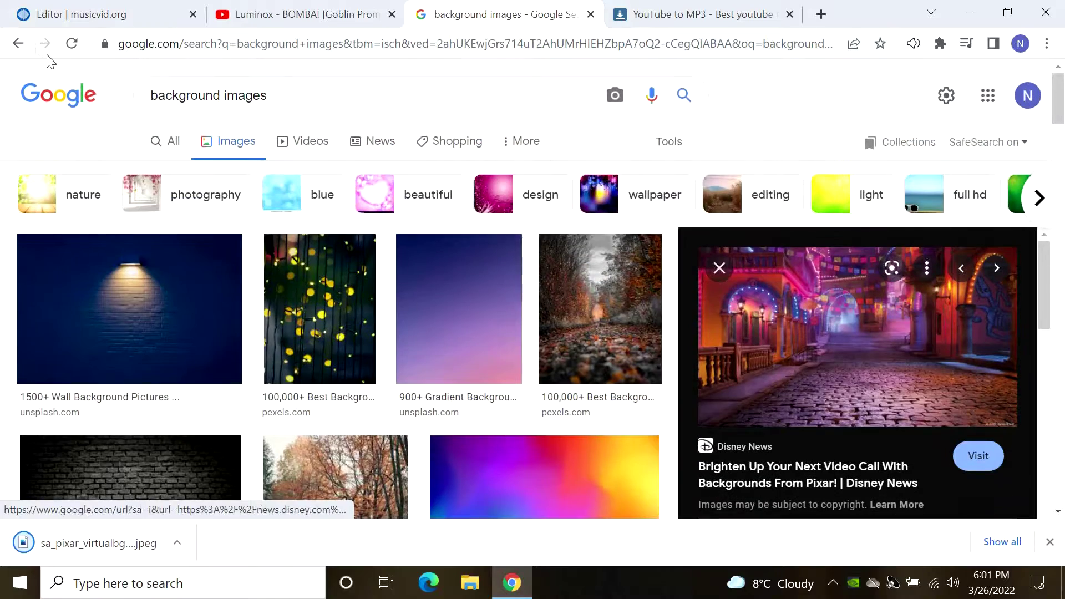
- Return the image search to the "logo images" results and switch back to the musicvid.org editor
click(20, 43)
click(20, 43)
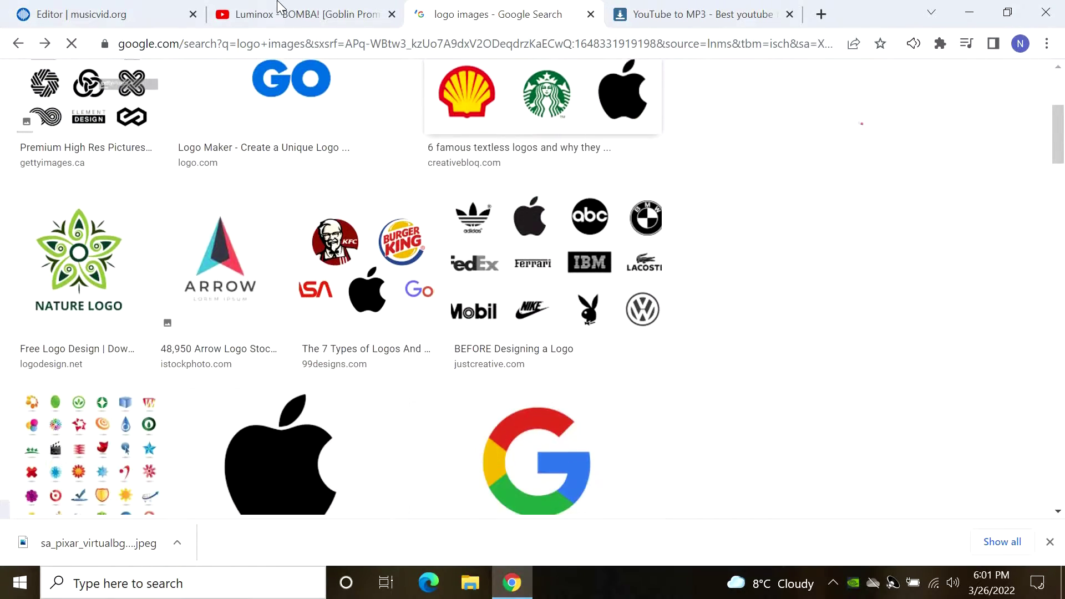
click(282, 11)
click(92, 12)
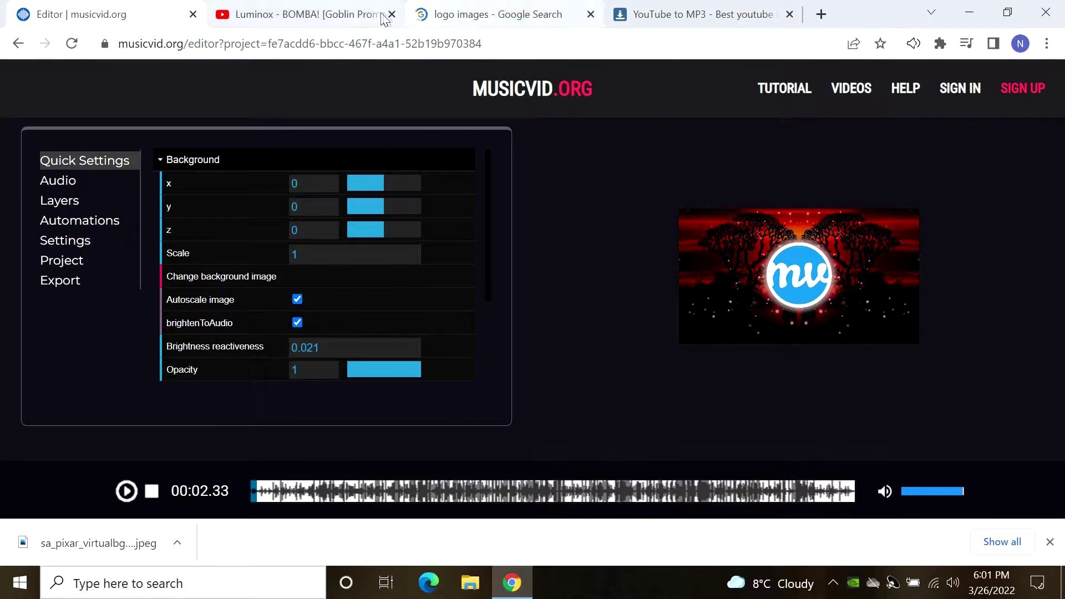
- Replace the project's background image with the downloaded Pixar street picture from the computer
click(217, 275)
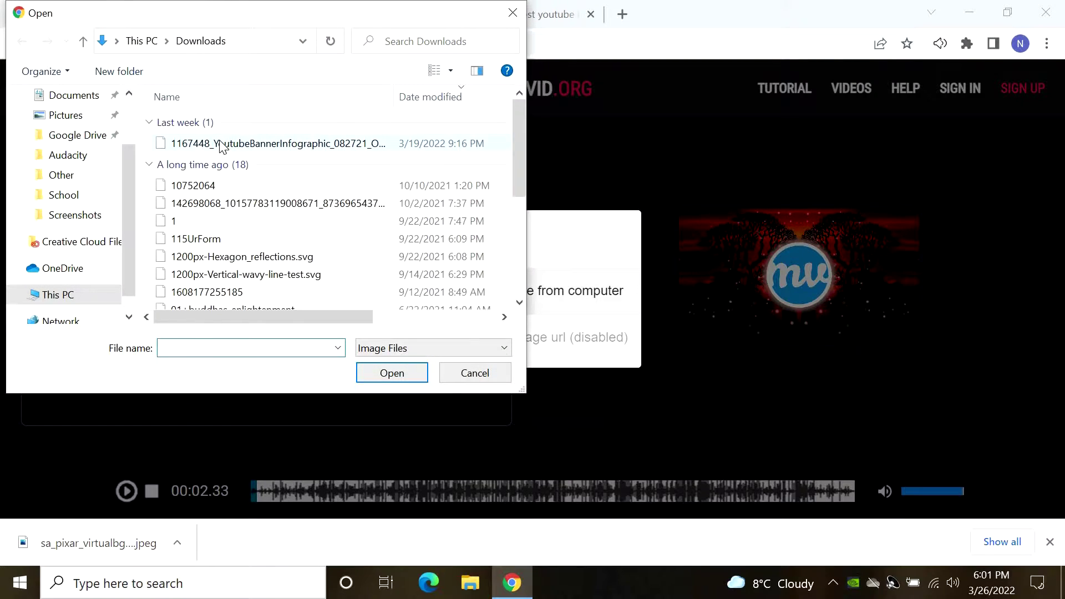
click(245, 143)
click(255, 145)
click(409, 375)
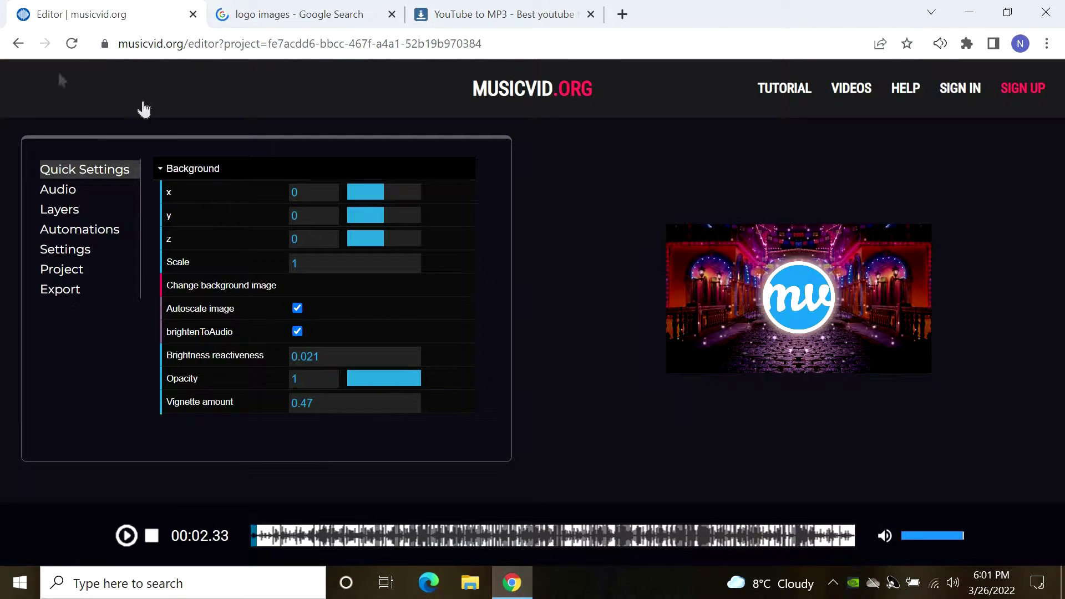
- Try the whole, left half, right half and none Mirror options on the background image
scroll(206, 255, down, 2)
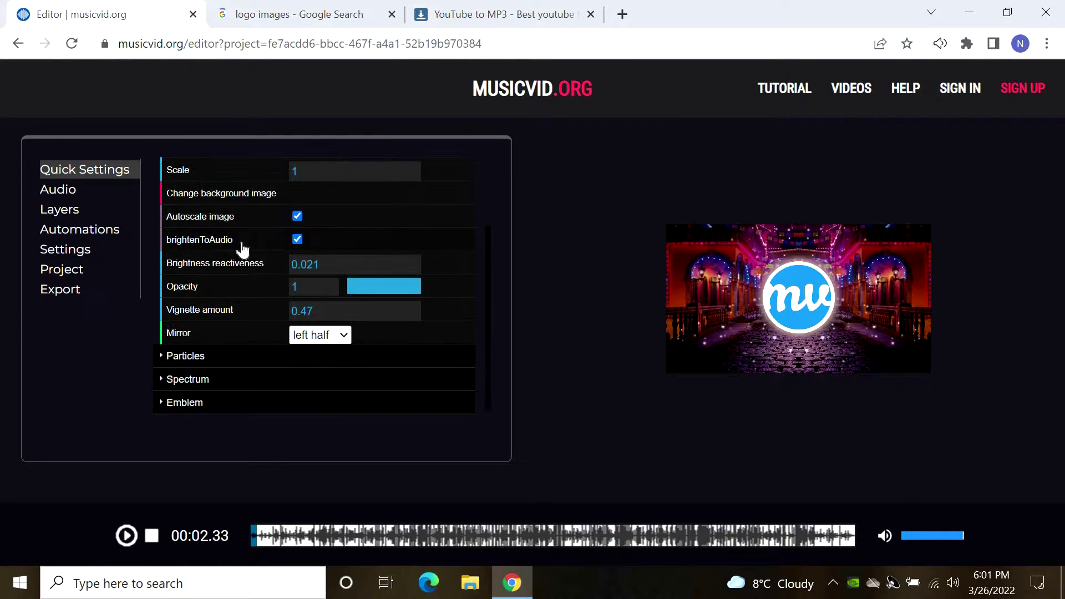
click(308, 335)
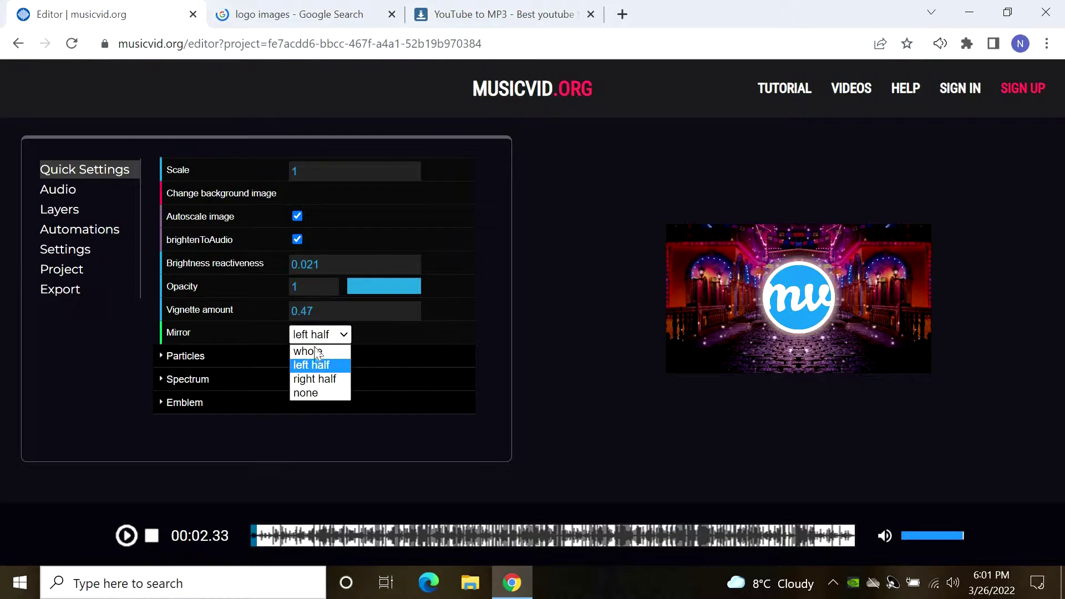
click(308, 352)
click(320, 335)
click(321, 364)
click(322, 335)
click(330, 381)
click(330, 336)
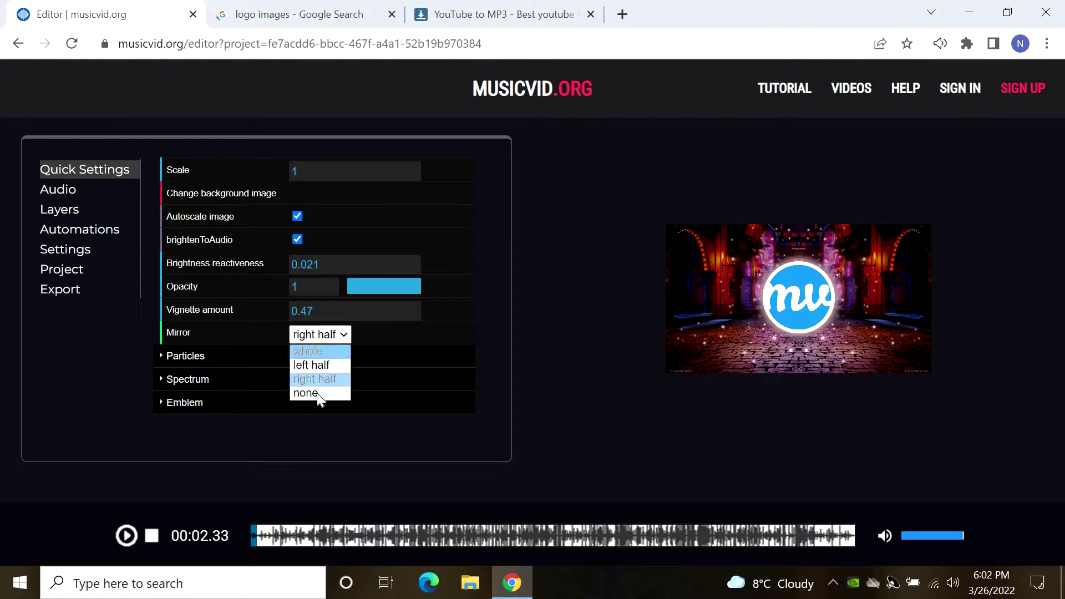
click(318, 392)
- Set the background's Mirror option to left half and collapse the Background settings
click(320, 334)
click(317, 364)
scroll(213, 289, up, 2)
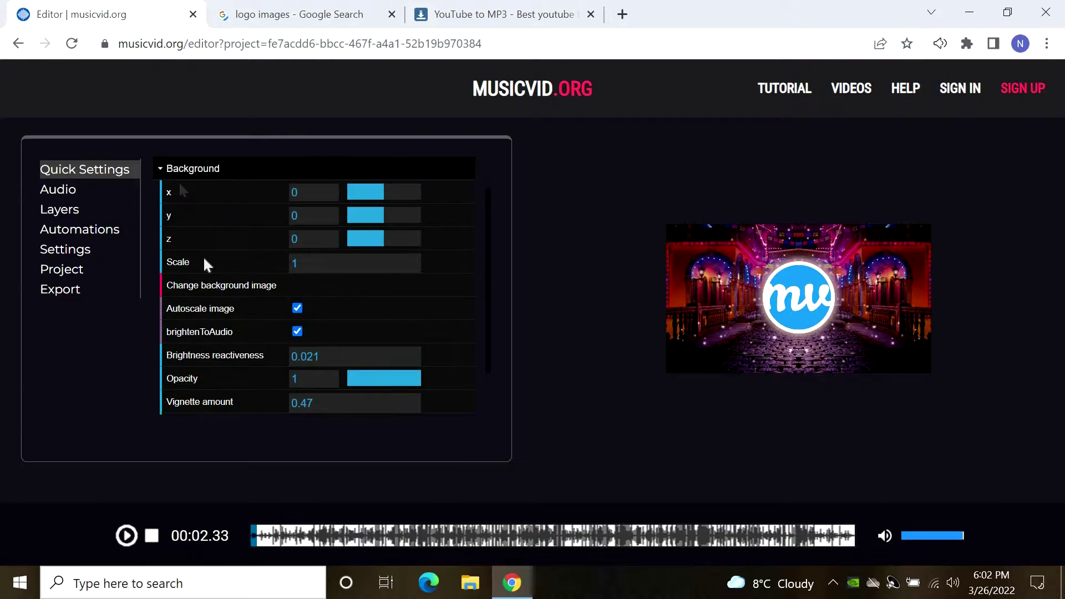
click(160, 170)
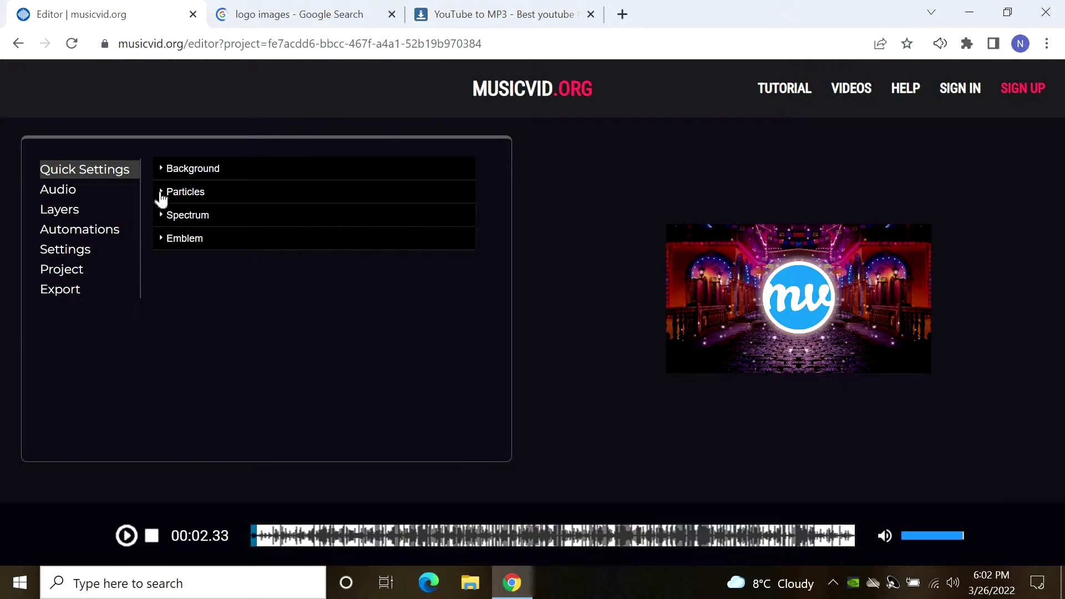
- Look through the Particles and Spectrum quick settings, leaving them collapsed, and expand the Emblem settings
click(161, 194)
click(161, 195)
click(163, 218)
click(163, 218)
click(161, 241)
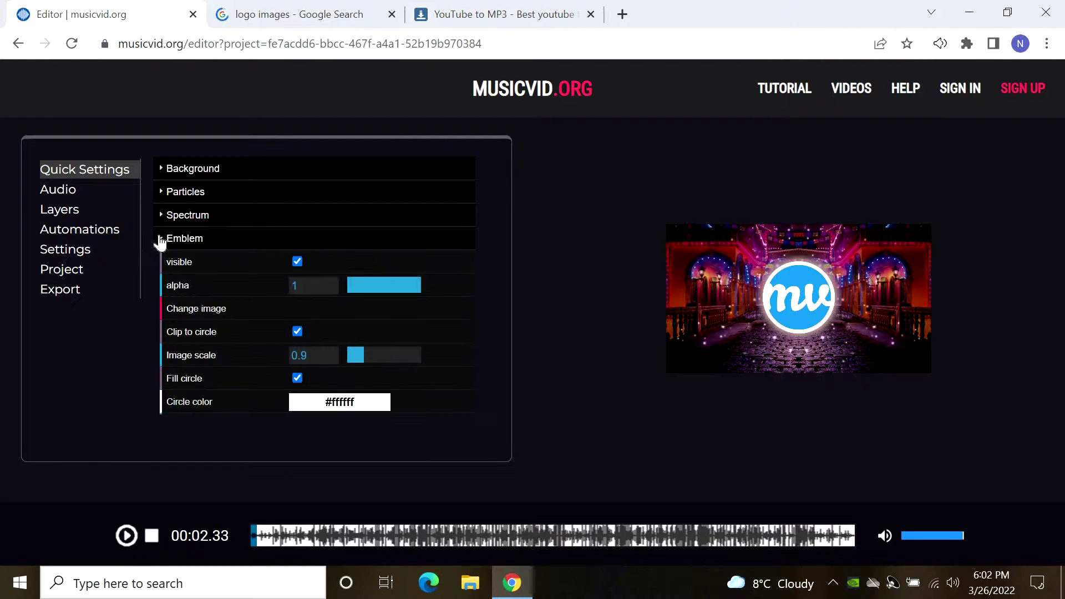
- Download the red, white and blue Pepsi logo from the logo image search as pepsi.png and return to the musicvid.org editor
click(288, 11)
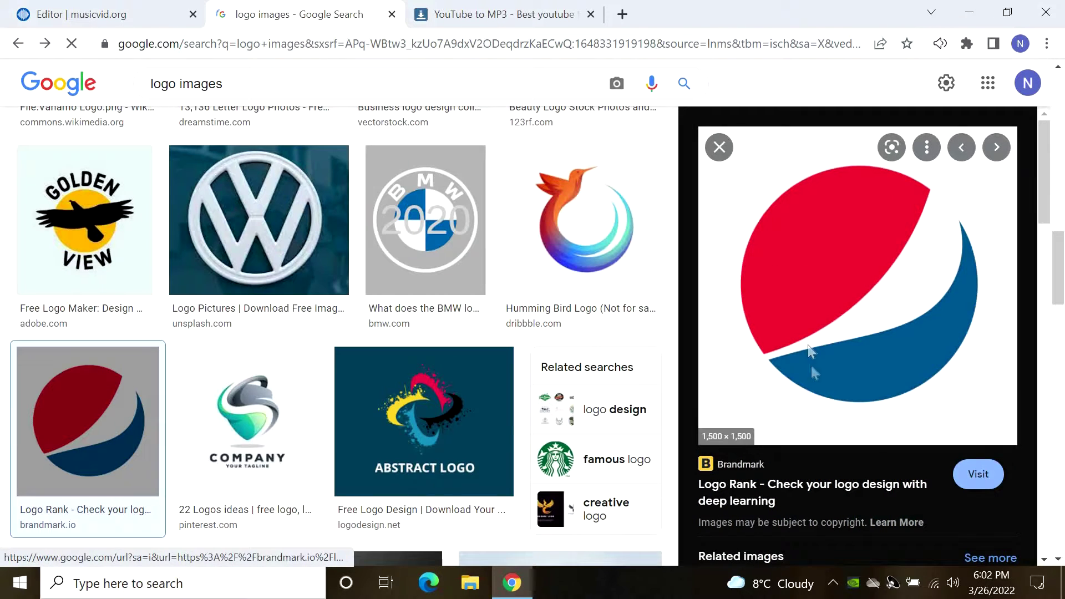
right_click(809, 346)
click(866, 422)
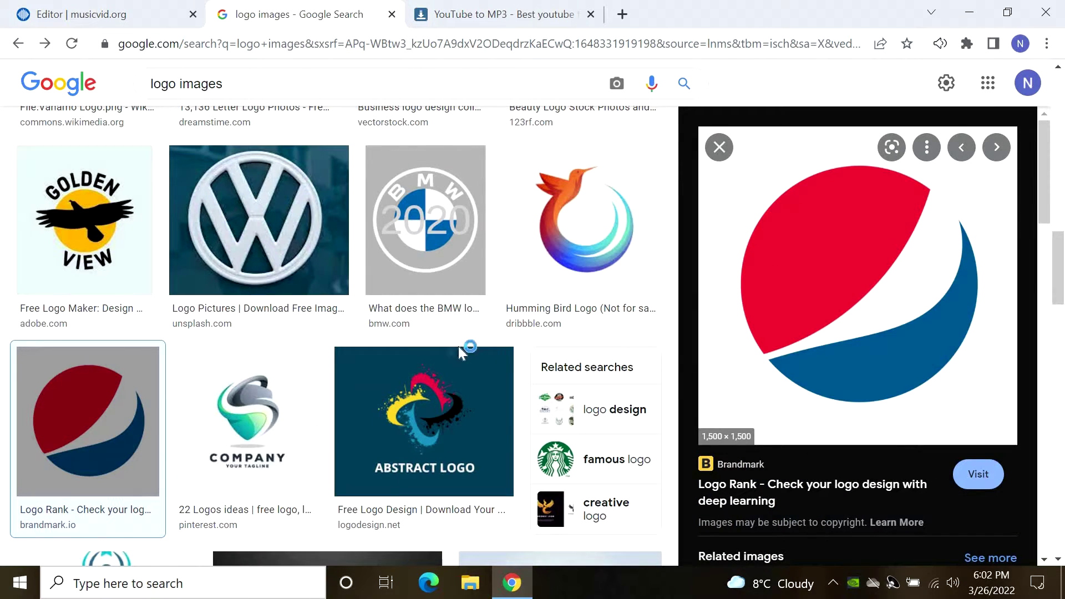
click(402, 374)
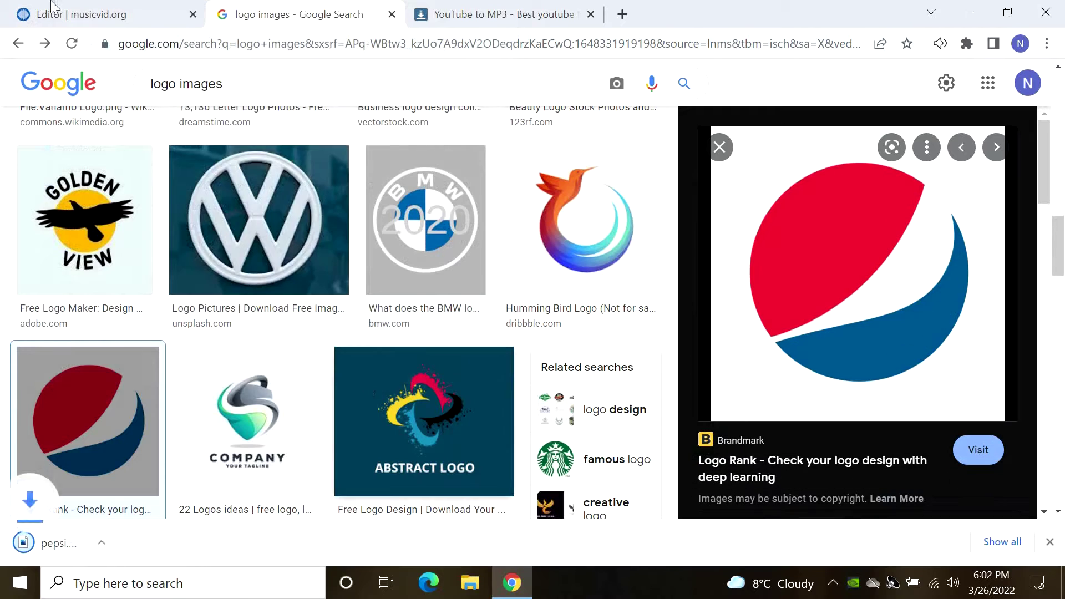
click(52, 8)
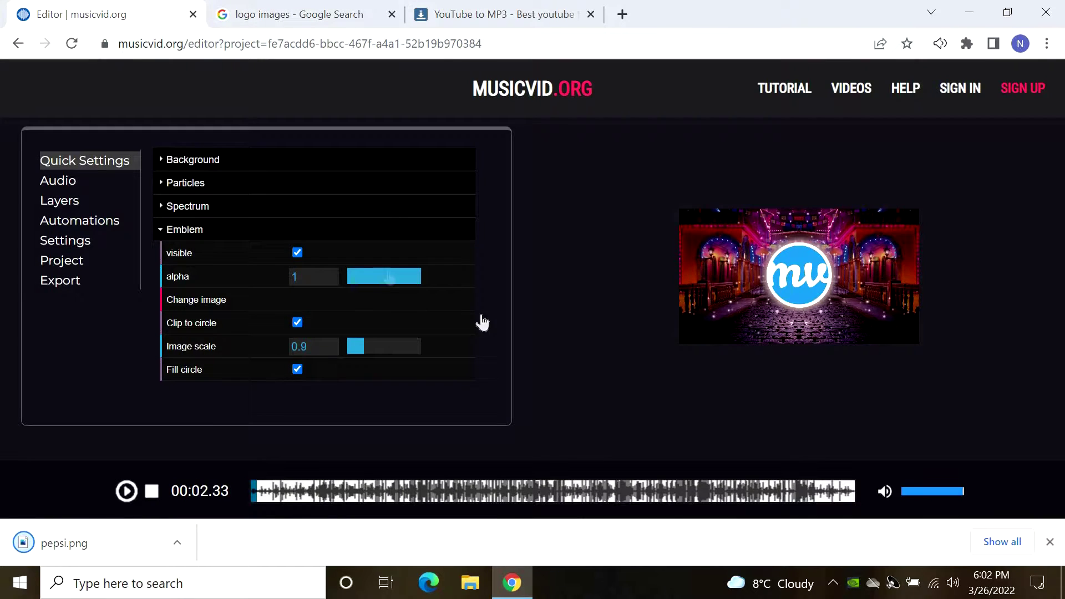
- Replace the emblem image with pepsi.png from the computer's Downloads folder and collapse the Emblem settings
click(231, 299)
click(577, 291)
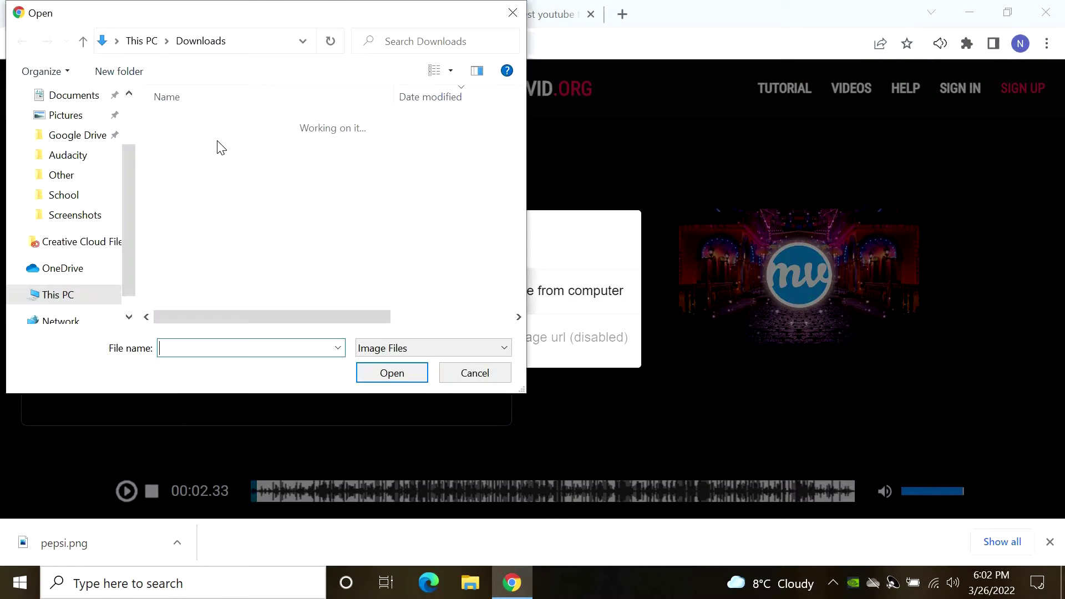
click(220, 145)
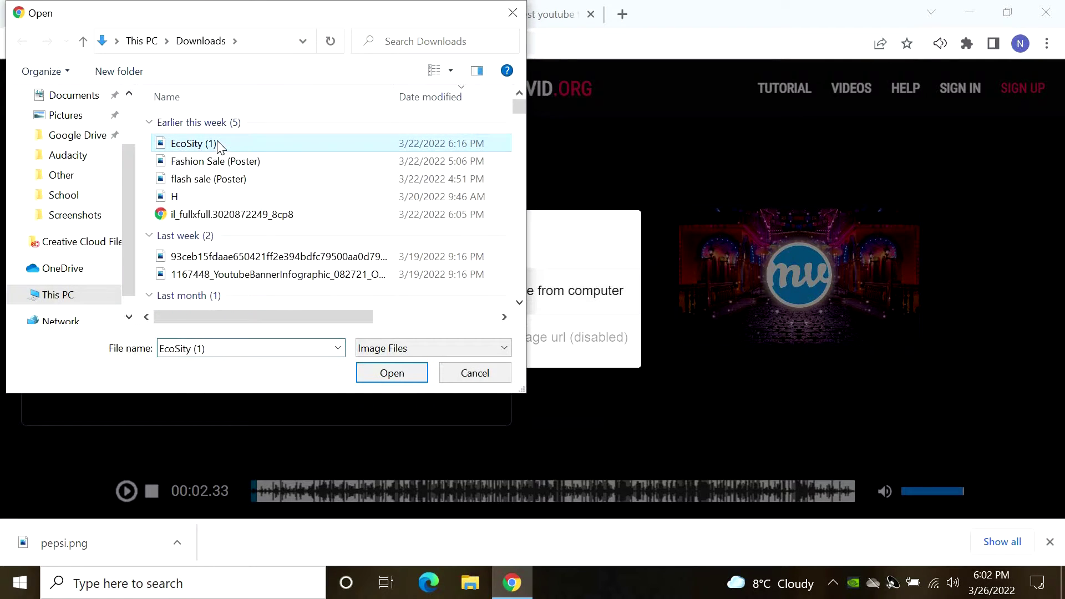
click(221, 144)
click(392, 373)
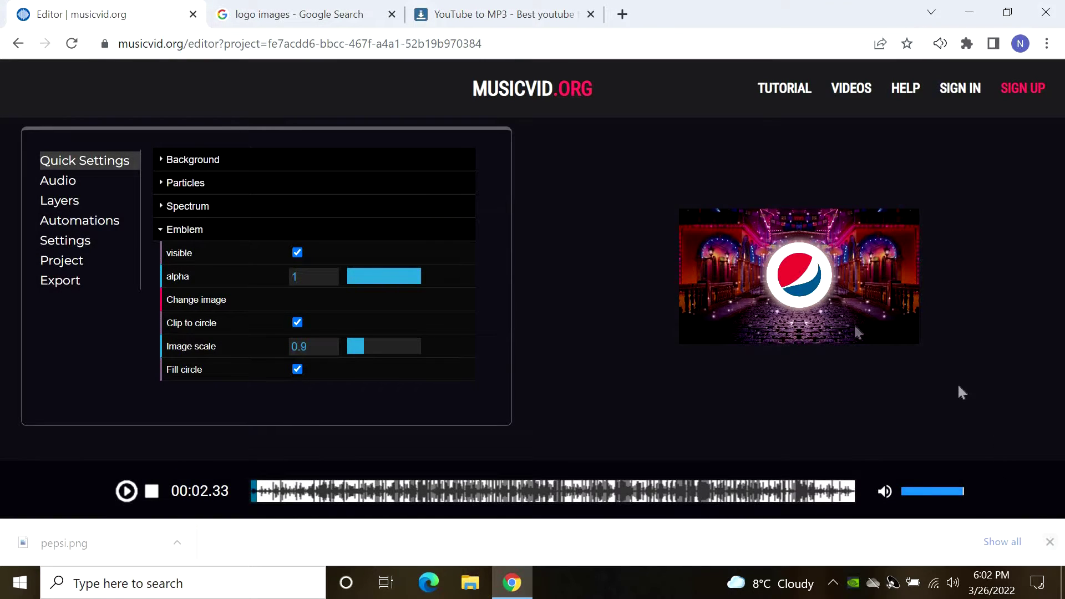
click(159, 240)
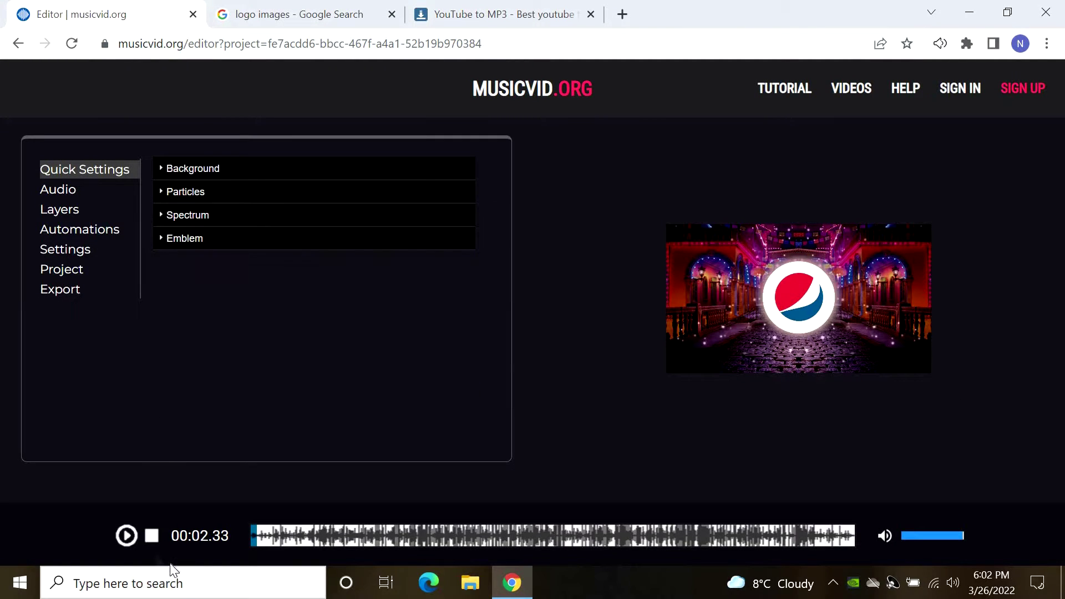
- Play the visualizer preview and look through the Audio, Layers, Automations, Settings and Project sections
click(127, 536)
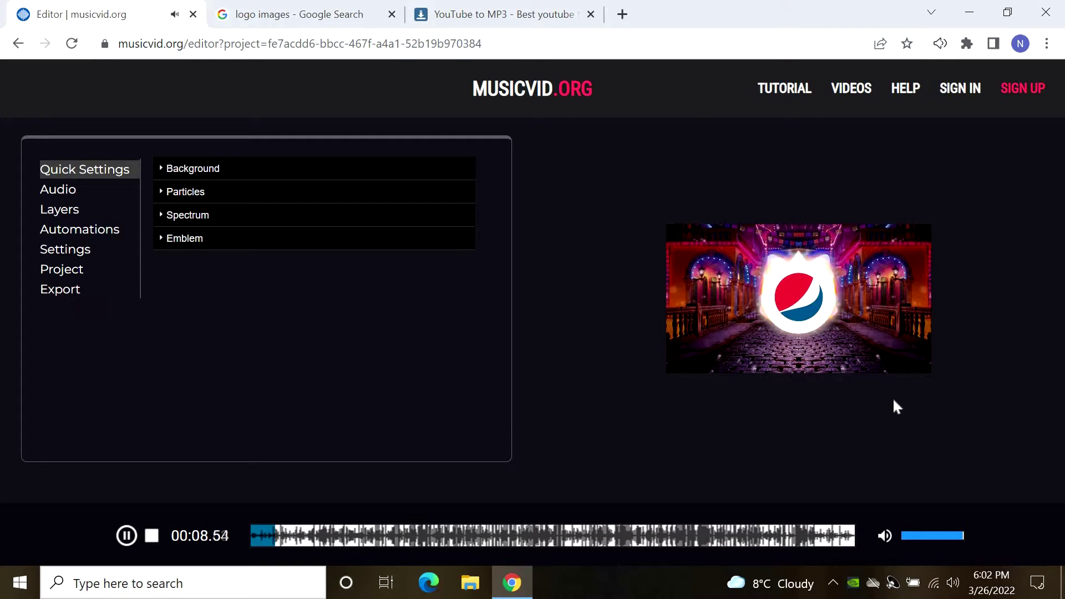
click(49, 198)
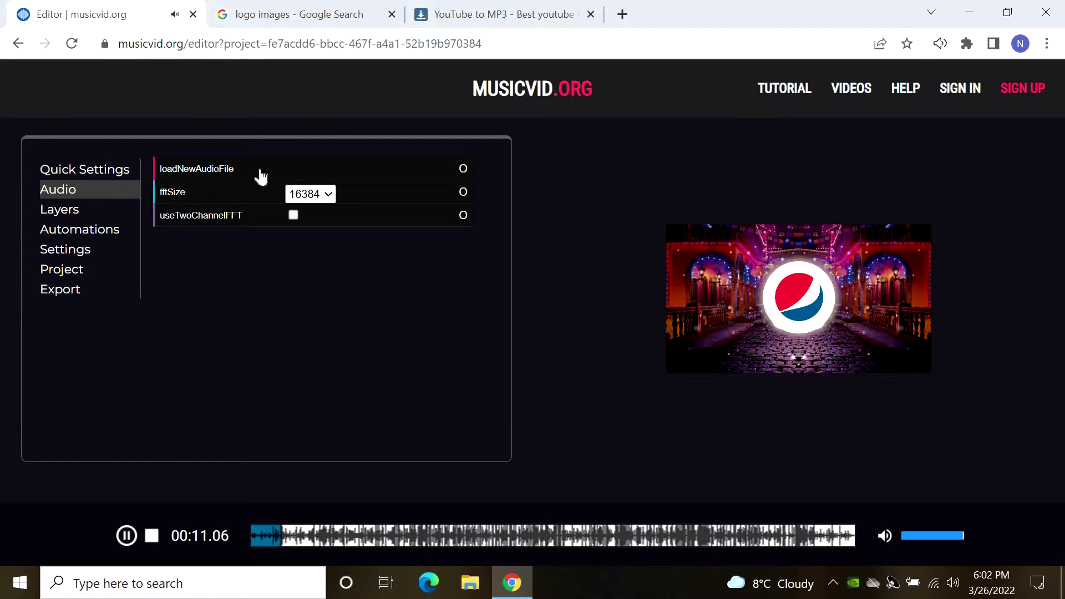
click(92, 217)
click(91, 232)
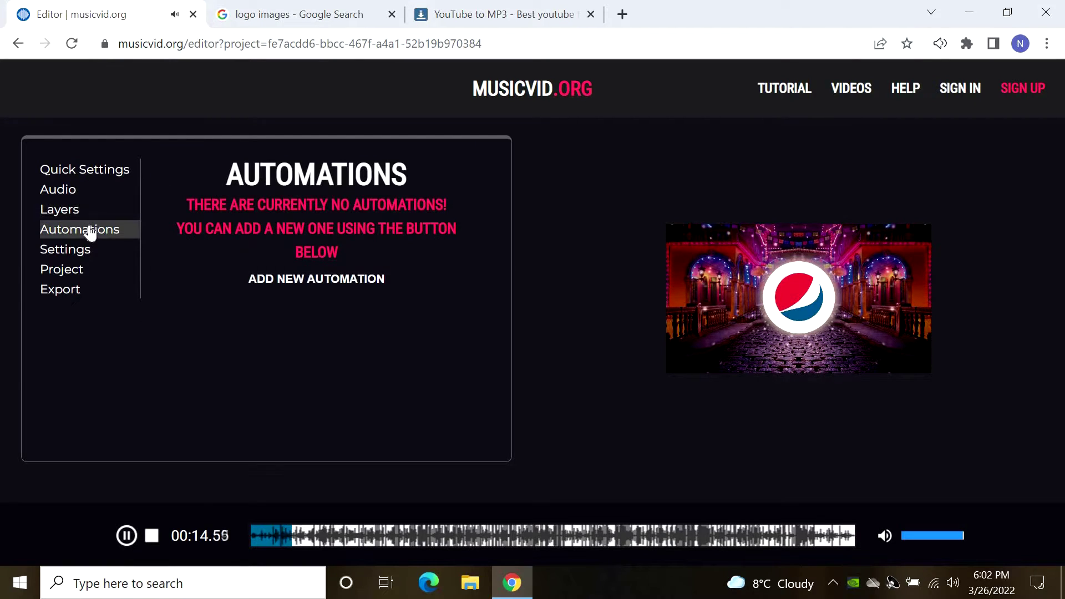
click(94, 253)
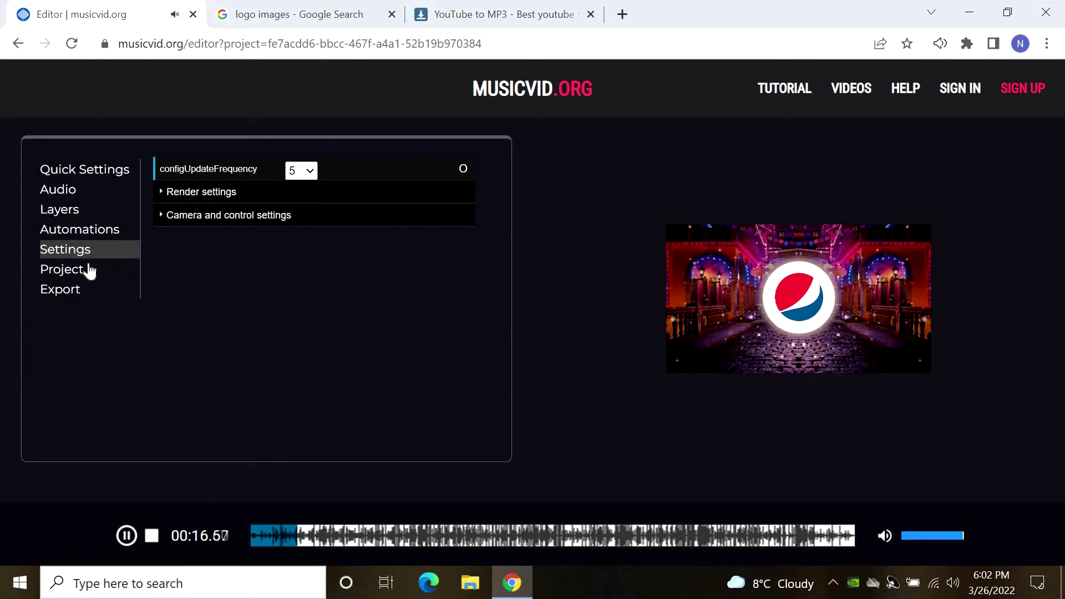
click(90, 270)
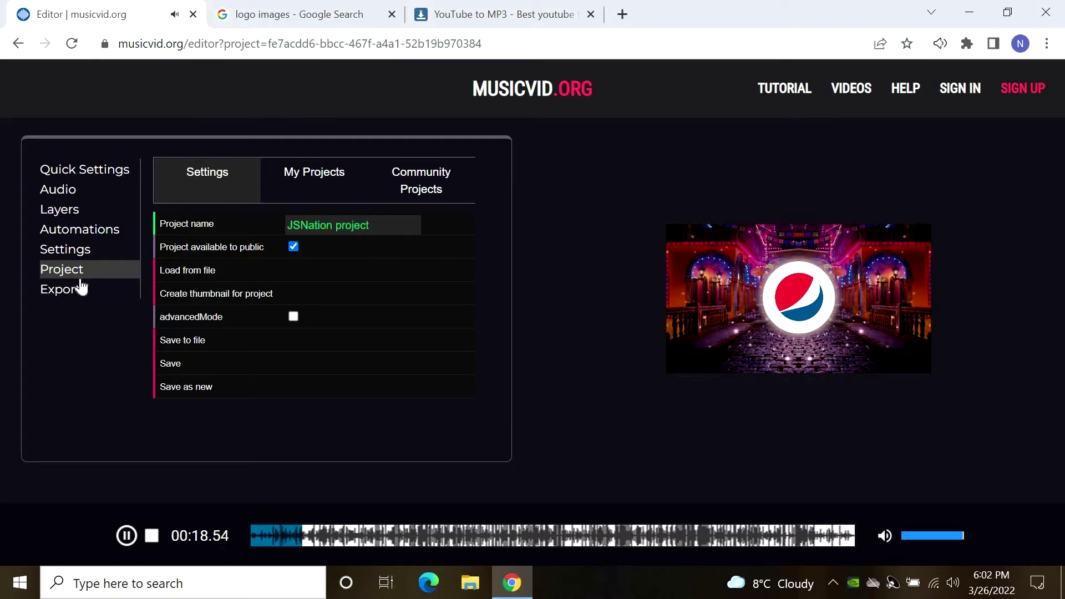
- Return to the Quick Settings, expand Particles and reduce the number of particles to 498
click(100, 176)
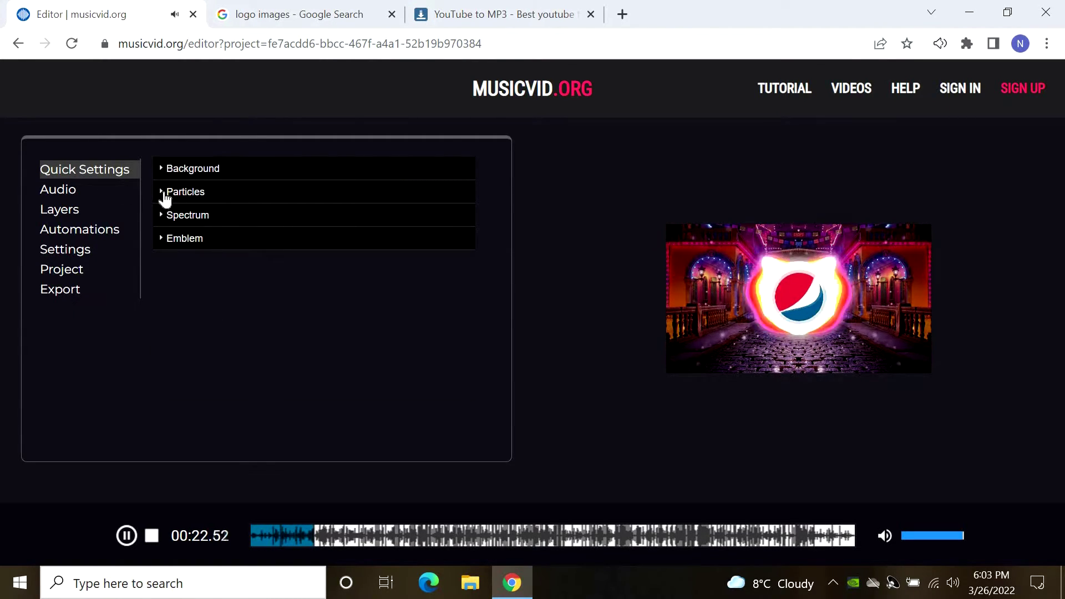
click(166, 194)
click(292, 215)
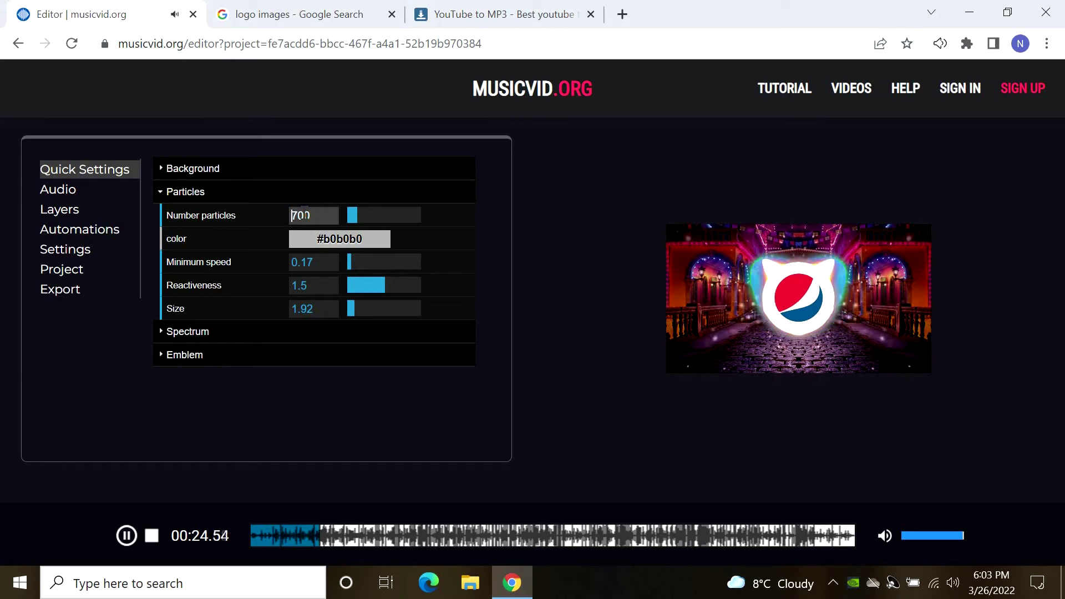
drag(350, 211, 371, 218)
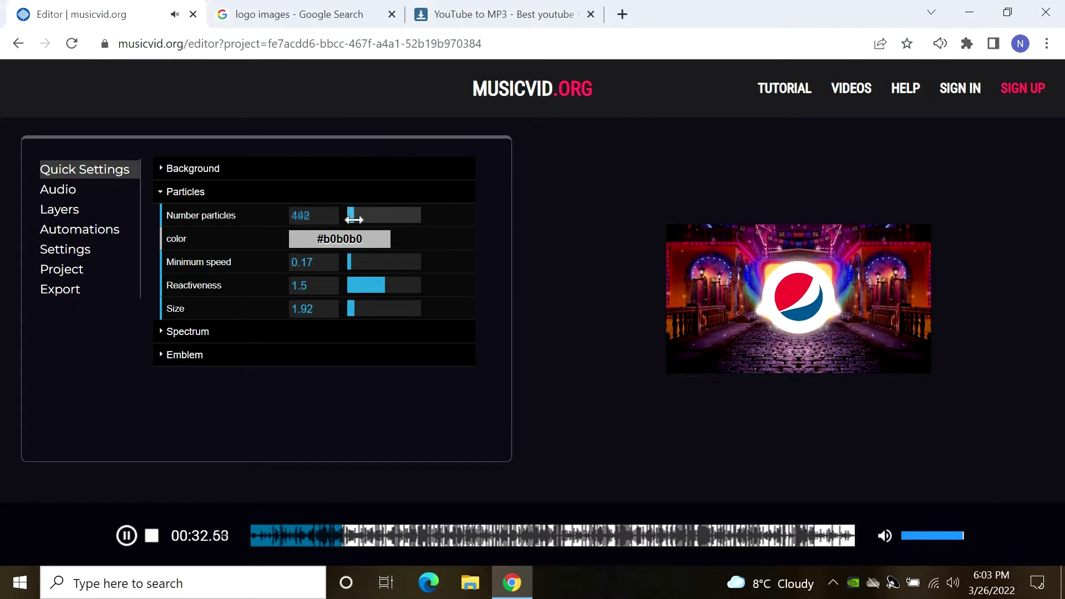
- Try red, turquoise and green as the particle color, ending on green #319a25
click(345, 239)
click(330, 284)
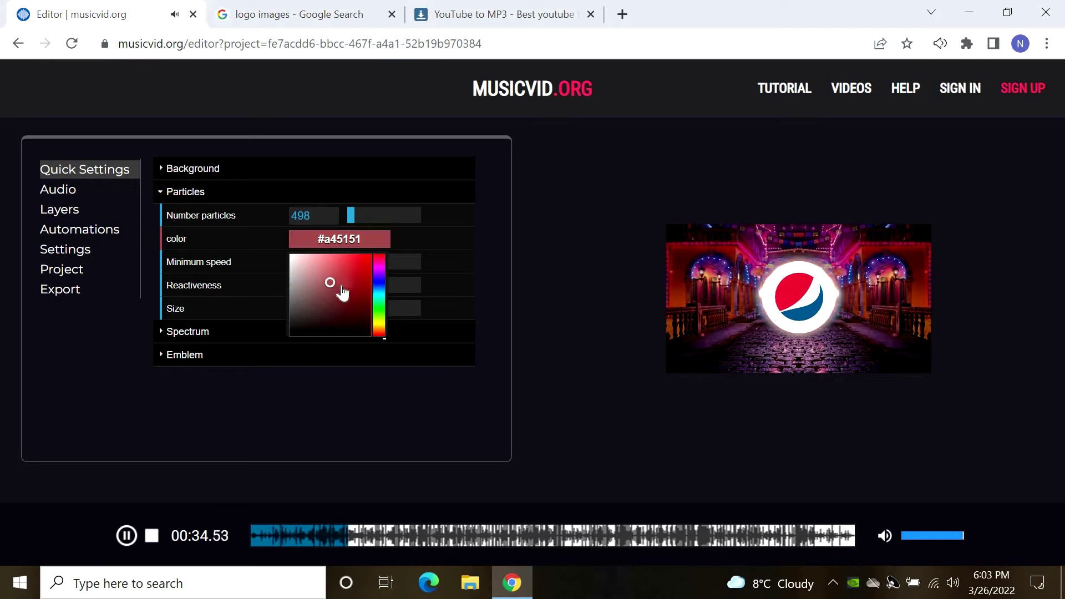
click(378, 300)
click(375, 276)
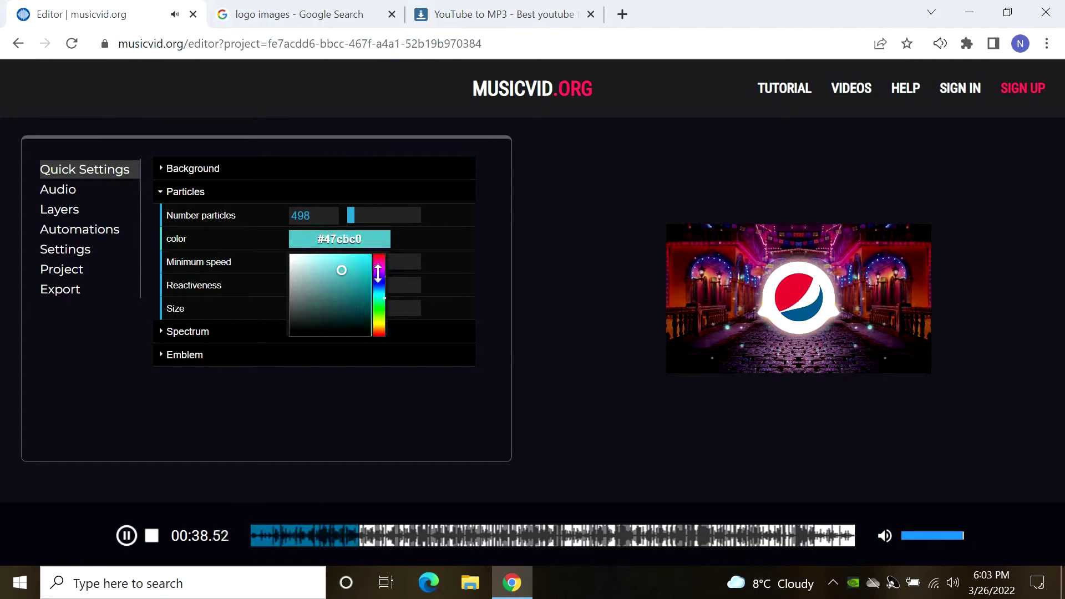
click(352, 286)
click(383, 305)
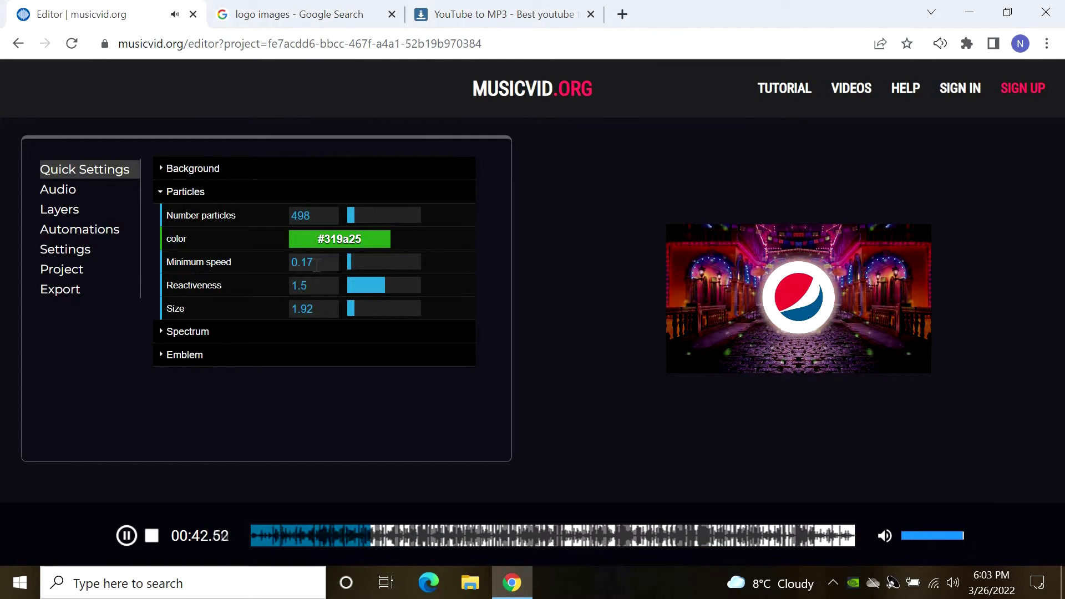
- Set the particles' minimum speed to 0.77, reactiveness to 1.4, size to 4.69 and color to near-white #ddecdc
drag(370, 262, 365, 308)
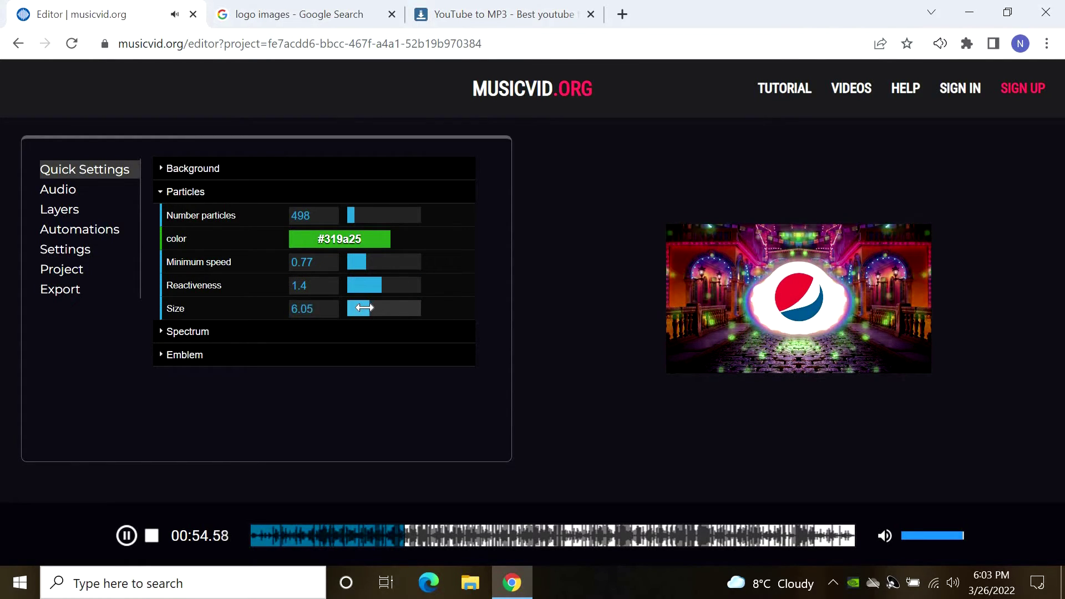
click(317, 239)
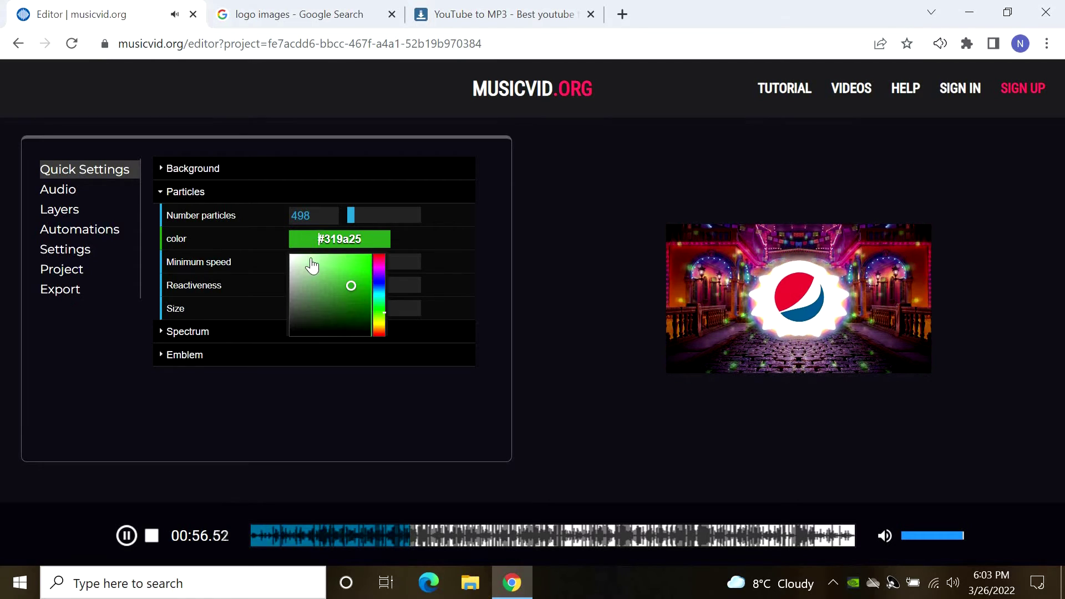
click(300, 263)
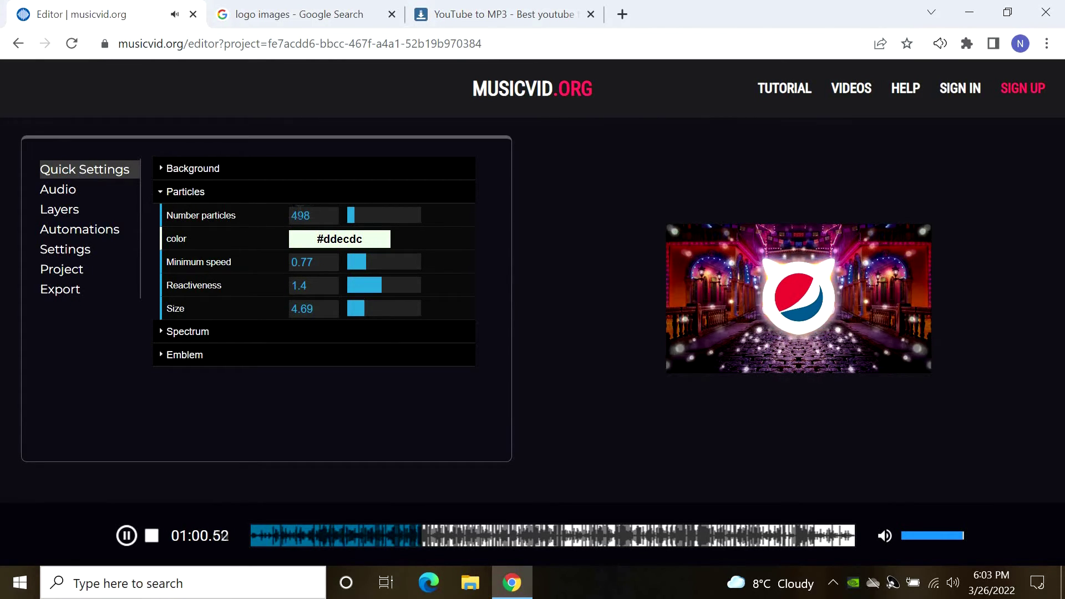
- Set the number of particles to 600 and collapse the Particles settings
click(309, 215)
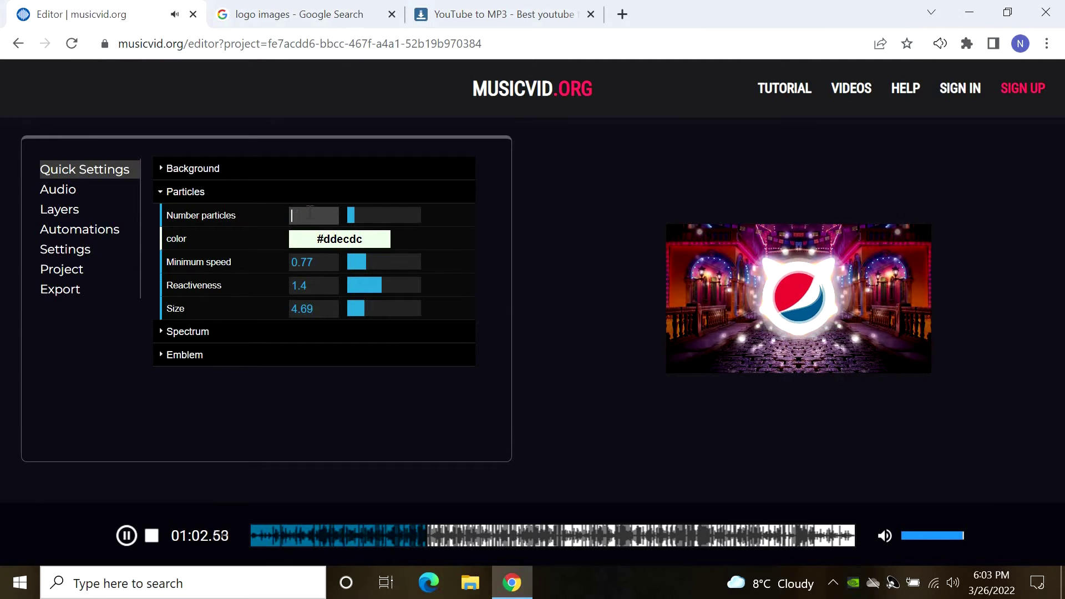
text(600)
key(Return)
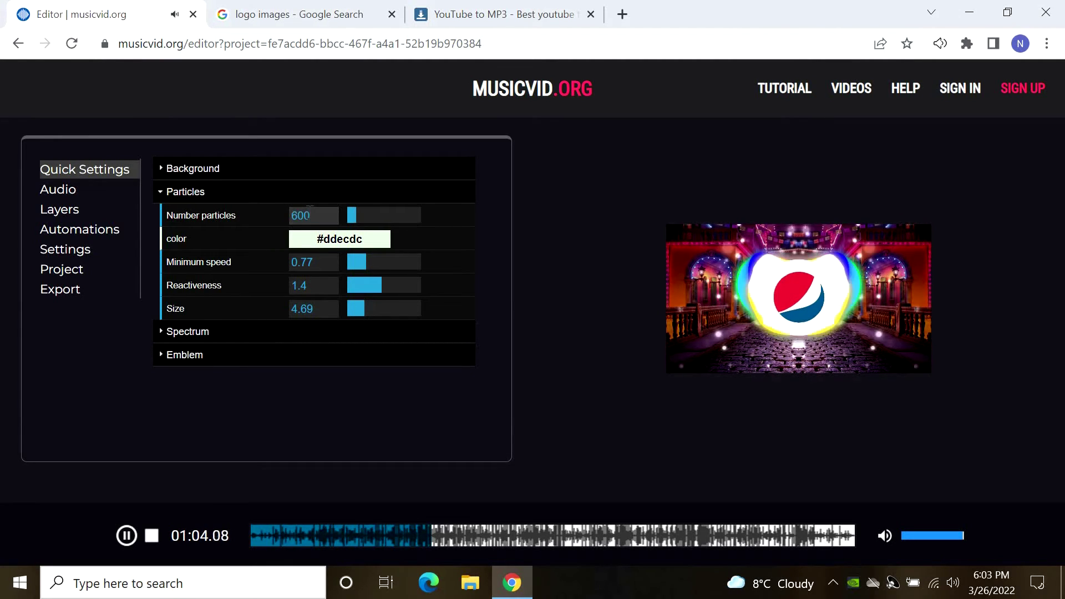
click(161, 192)
- Review the Background settings down to the Mirror option and collapse them again
click(162, 169)
scroll(188, 286, down, 2)
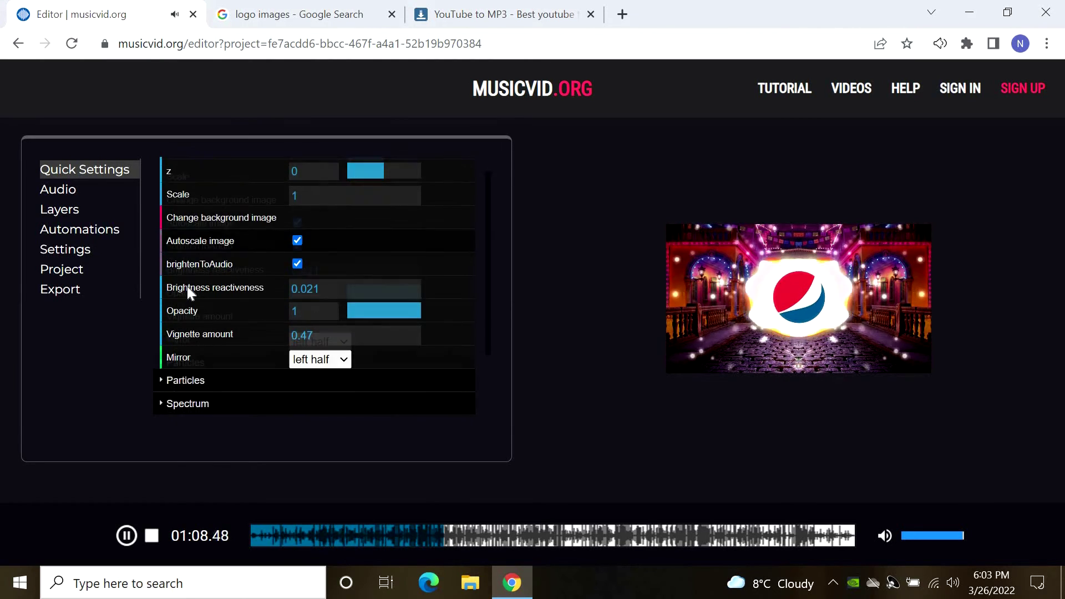
scroll(188, 286, up, 2)
click(161, 173)
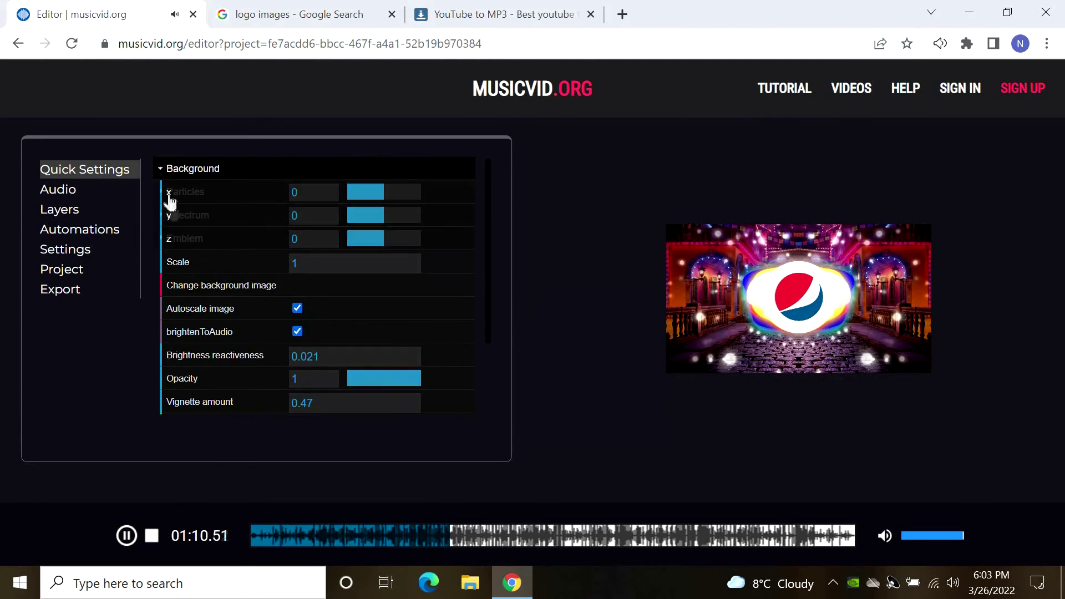
- Set the spectrum's line width to 6 and smoothing to 0.29, and collapse the Spectrum settings
click(159, 221)
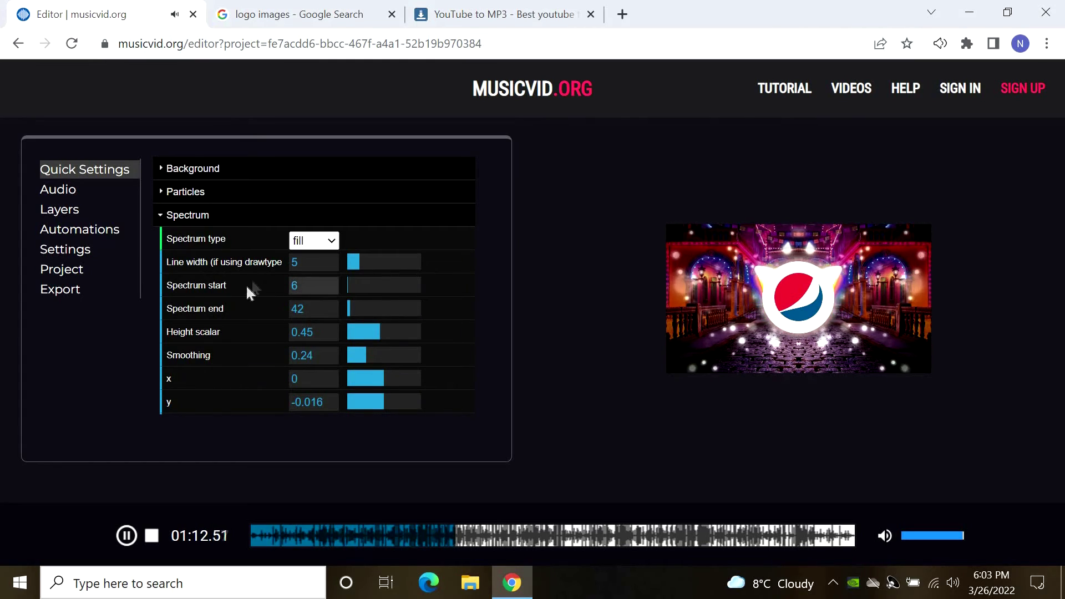
mouse_move(369, 261)
mouse_down()
mouse_move(417, 262)
mouse_move(362, 264)
mouse_up()
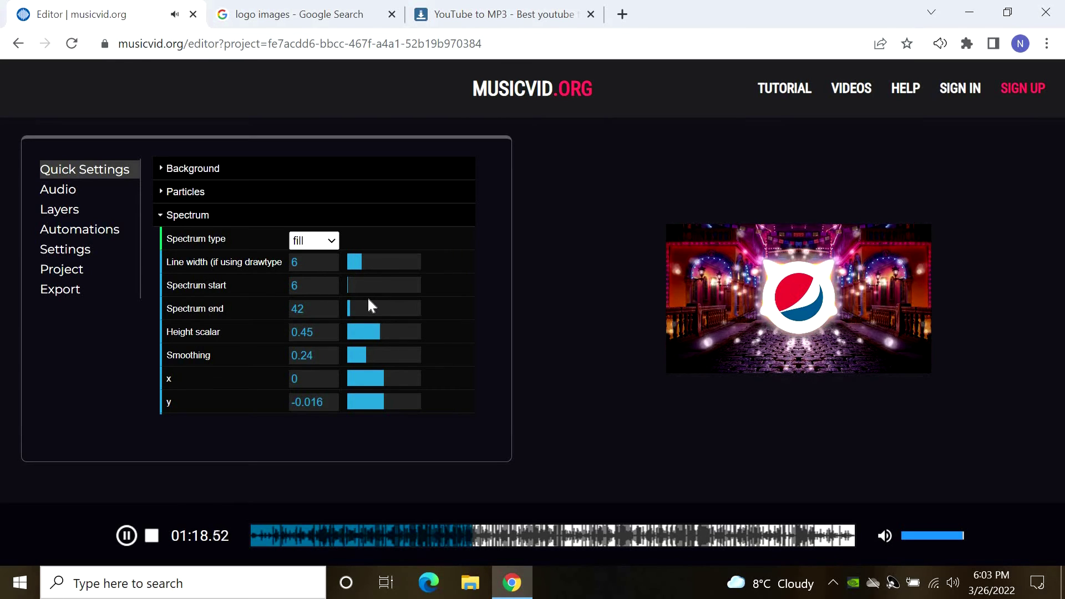
mouse_move(364, 354)
mouse_down()
mouse_move(417, 356)
mouse_move(369, 356)
mouse_up()
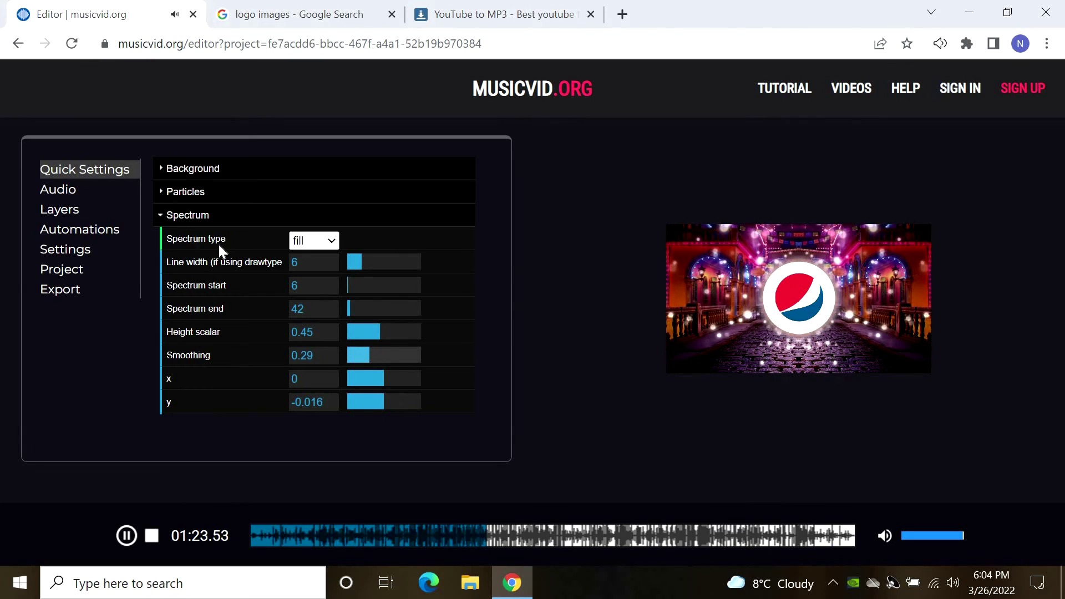
click(162, 221)
- Review the Emblem settings and collapse them again
click(165, 239)
scroll(183, 319, down, 1)
scroll(167, 261, up, 1)
click(165, 239)
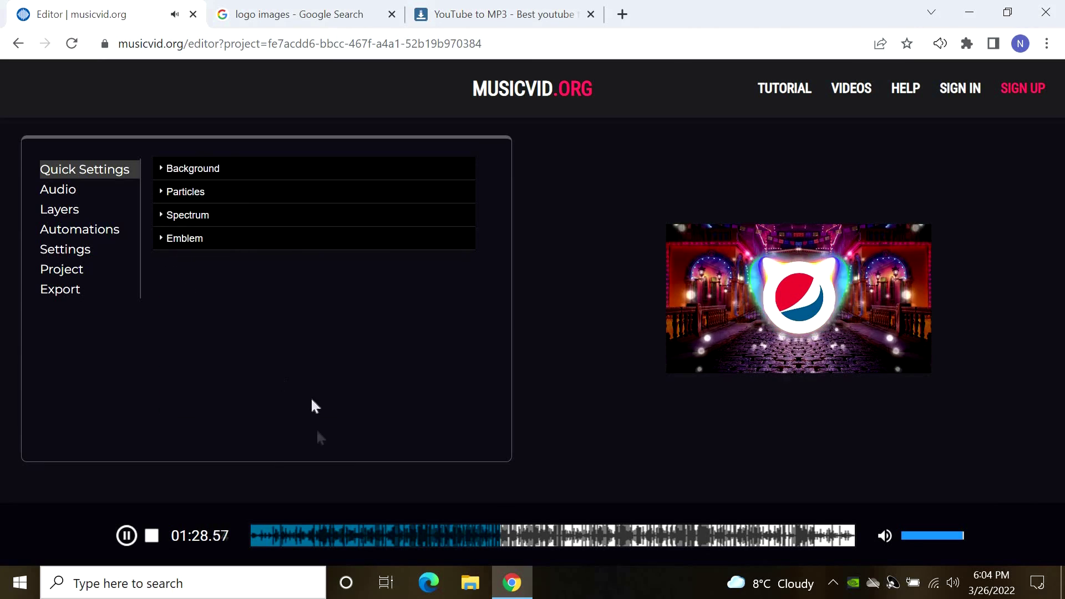